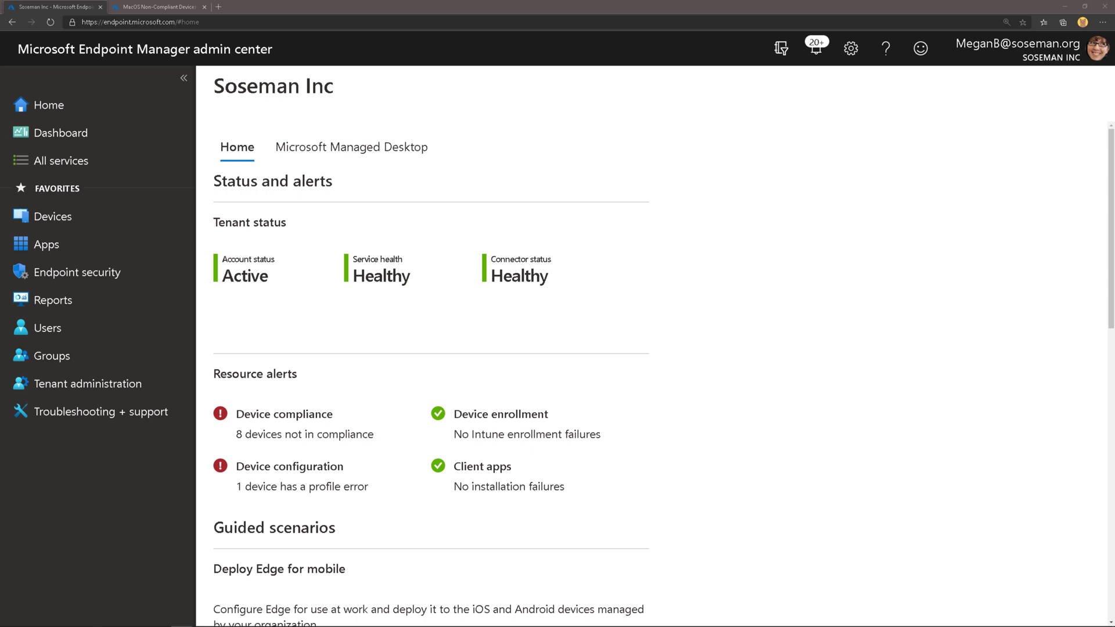
Step: Open the MacOS Global Compliance Policy's properties and edit its compliance settings
{"action": "left_click", "coordinate": [94, 218]}
{"action": "left_click", "coordinate": [344, 523]}
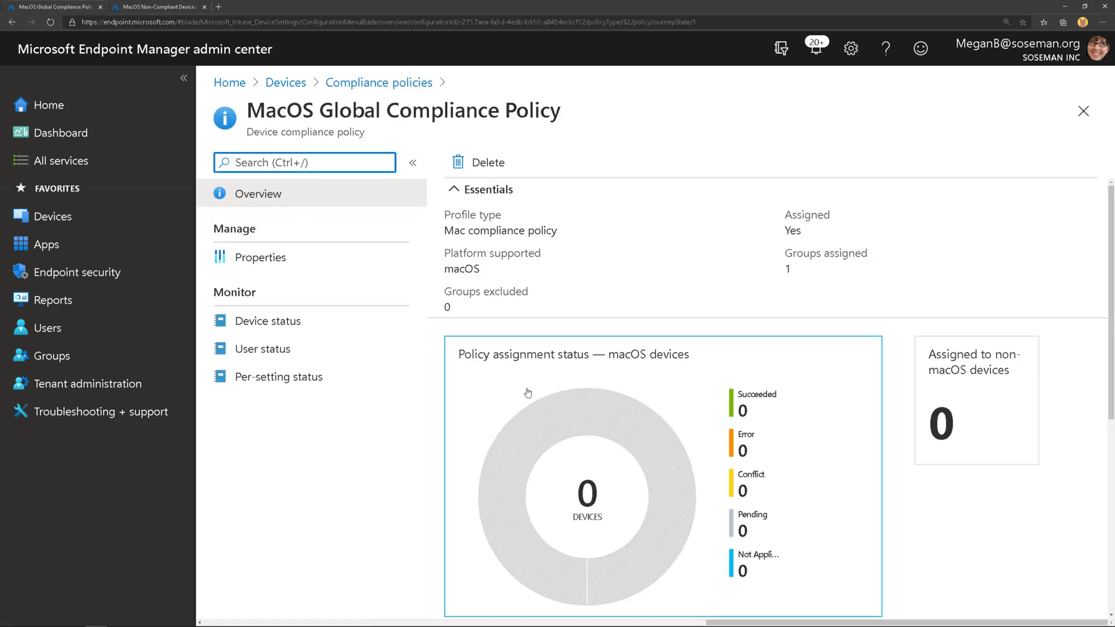
{"action": "left_click", "coordinate": [361, 261]}
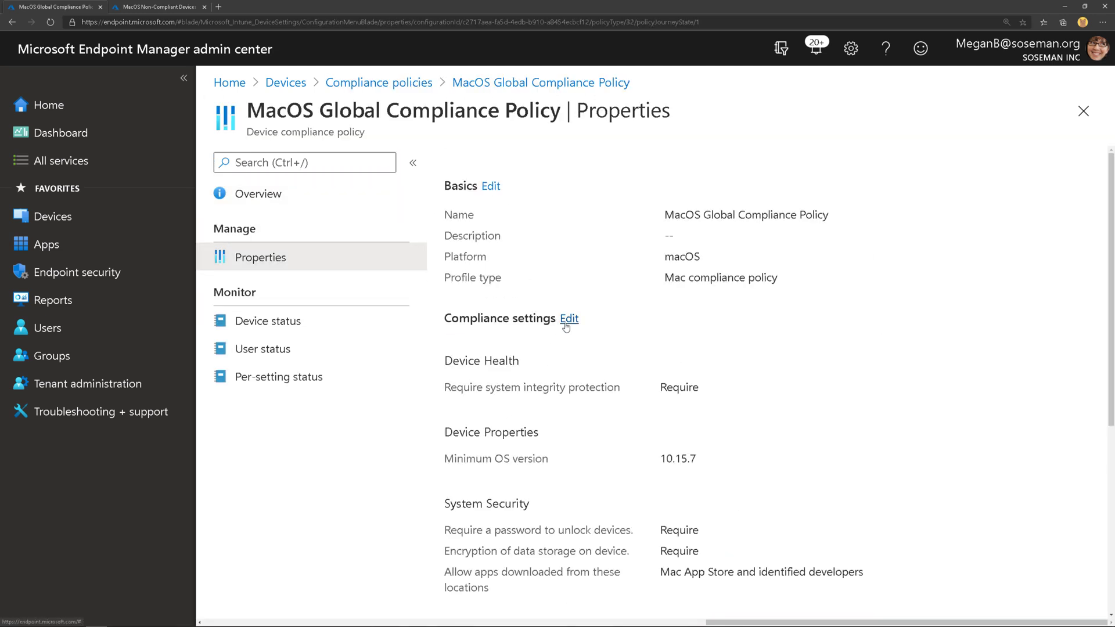
{"action": "left_click", "coordinate": [567, 320]}
{"action": "left_click", "coordinate": [425, 220]}
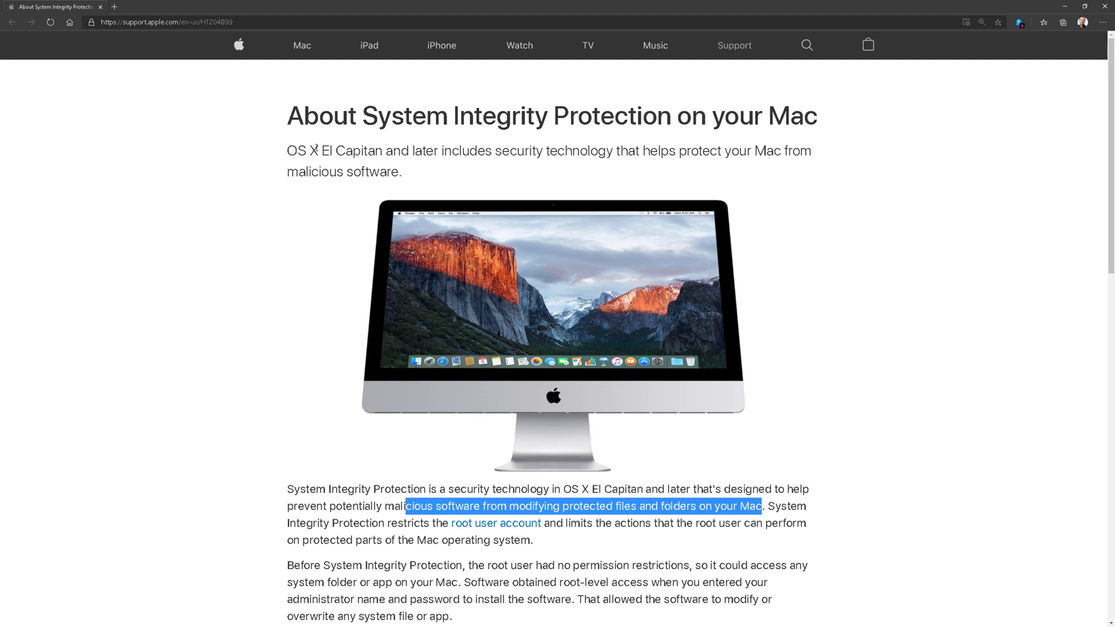
{"action": "left_click_drag", "start_coordinate": [319, 151], "coordinate": [388, 150]}
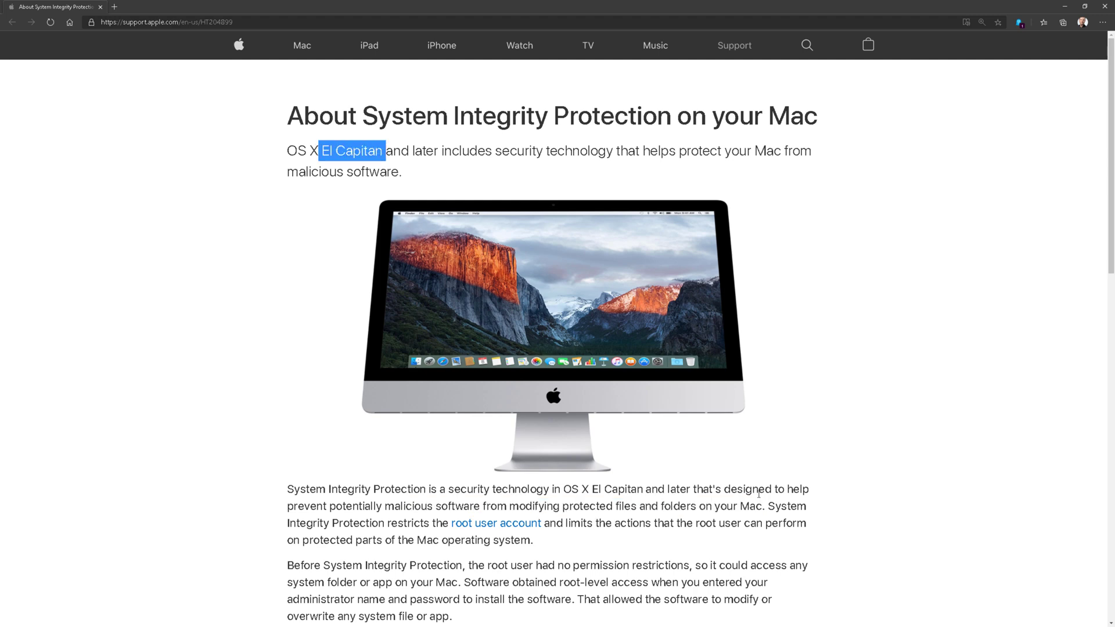
{"action": "scroll", "coordinate": [519, 405], "scroll_direction": "down", "scroll_amount": 1}
Step: Highlight the Apple article sentence about malware modifying protected files
{"action": "left_click_drag", "start_coordinate": [395, 416], "coordinate": [726, 416]}
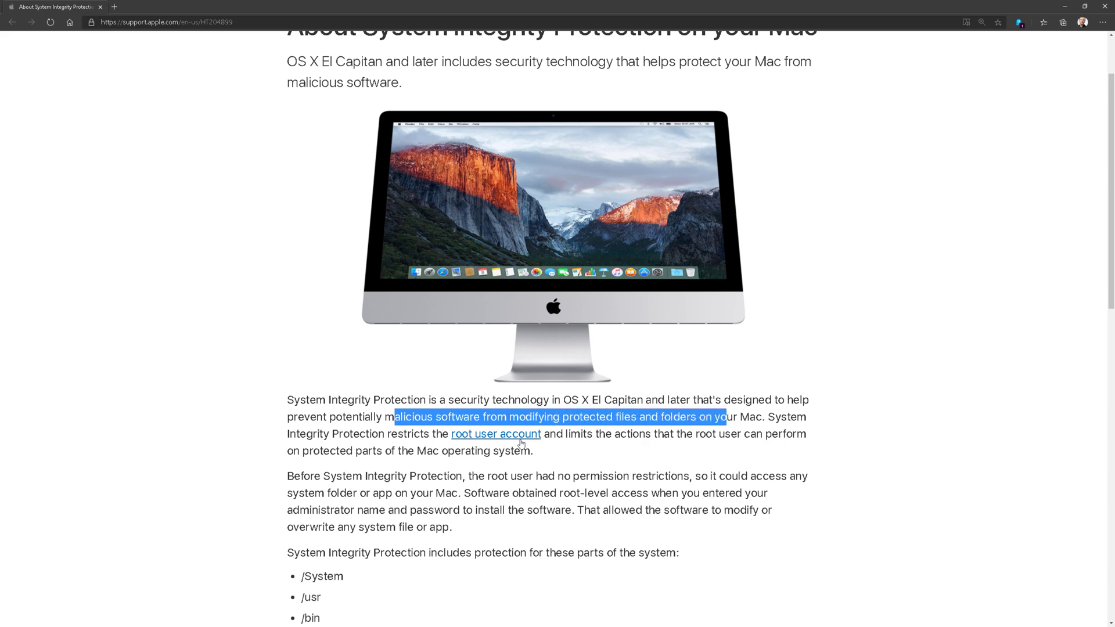
{"action": "scroll", "coordinate": [423, 386], "scroll_direction": "down", "scroll_amount": 1}
{"action": "scroll", "coordinate": [362, 495], "scroll_direction": "down", "scroll_amount": 2}
{"action": "scroll", "coordinate": [362, 496], "scroll_direction": "up", "scroll_amount": 4}
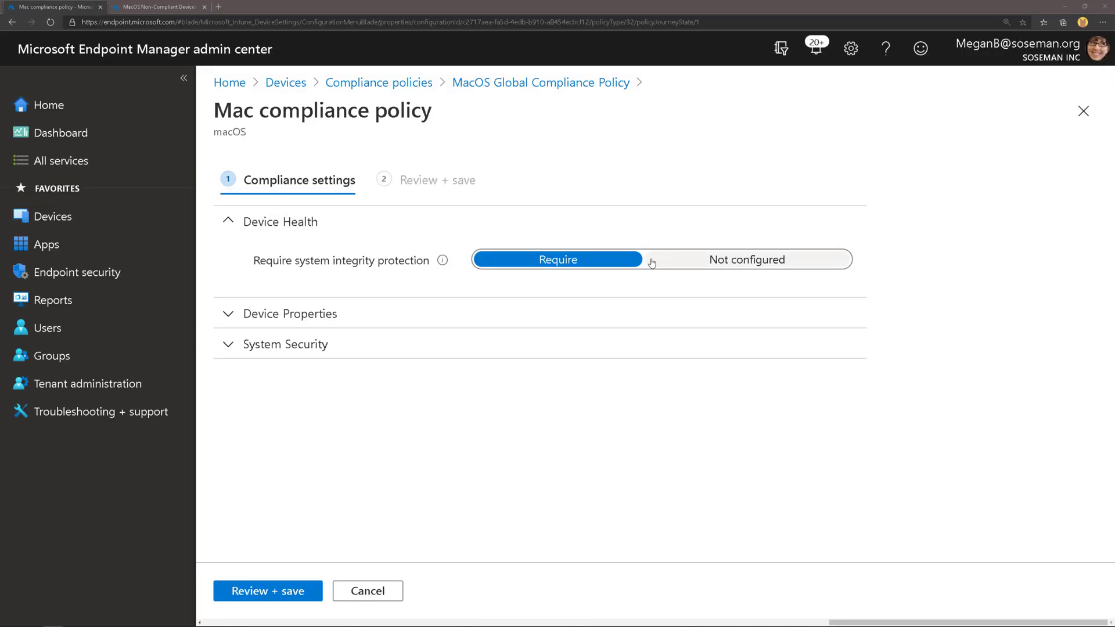
Step: Expand Device Properties to show the 10.15.7 minimum OS version
{"action": "left_click", "coordinate": [301, 315]}
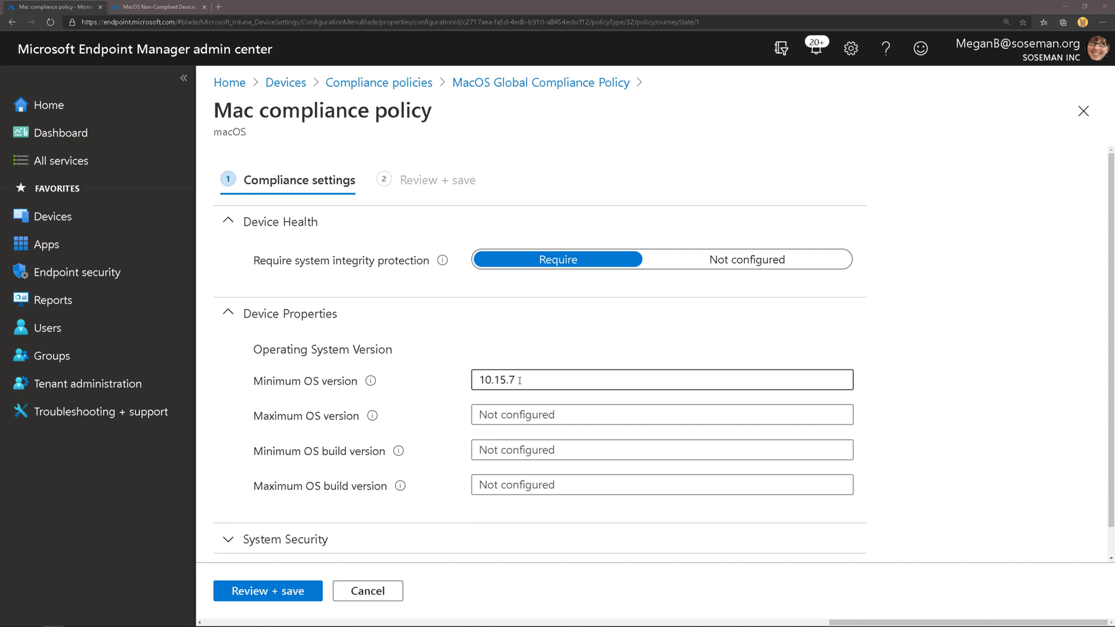
{"action": "scroll", "coordinate": [356, 413], "scroll_direction": "down", "scroll_amount": 1}
Step: Expand System Security, enable the firewall, and review Gatekeeper options without changing them
{"action": "left_click", "coordinate": [371, 506]}
{"action": "scroll", "coordinate": [371, 488], "scroll_direction": "down", "scroll_amount": 3}
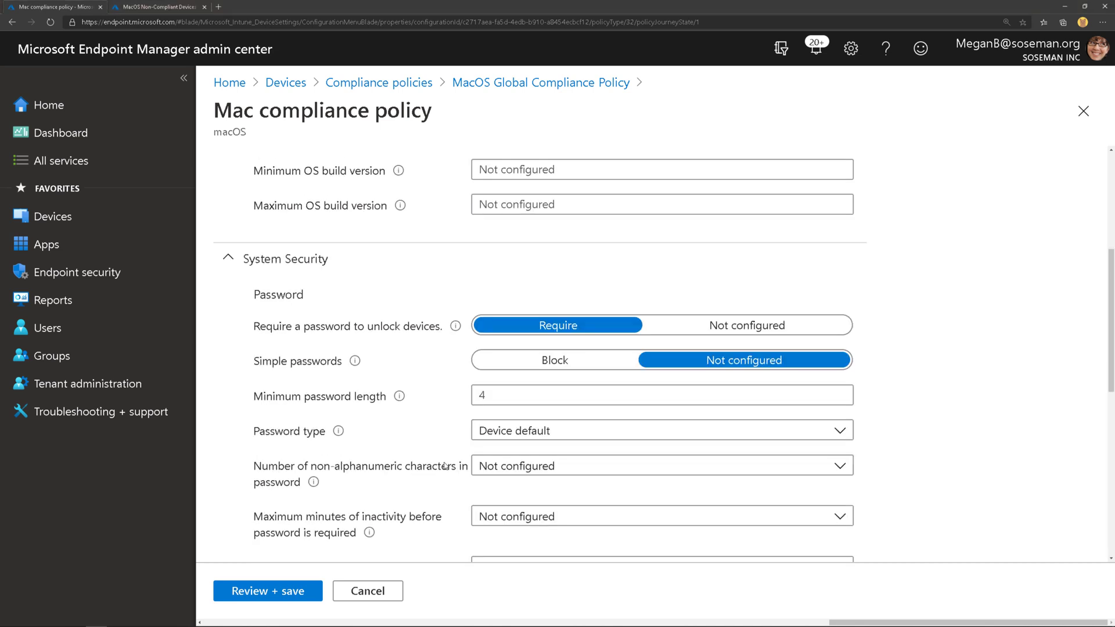
{"action": "scroll", "coordinate": [445, 466], "scroll_direction": "down", "scroll_amount": 2}
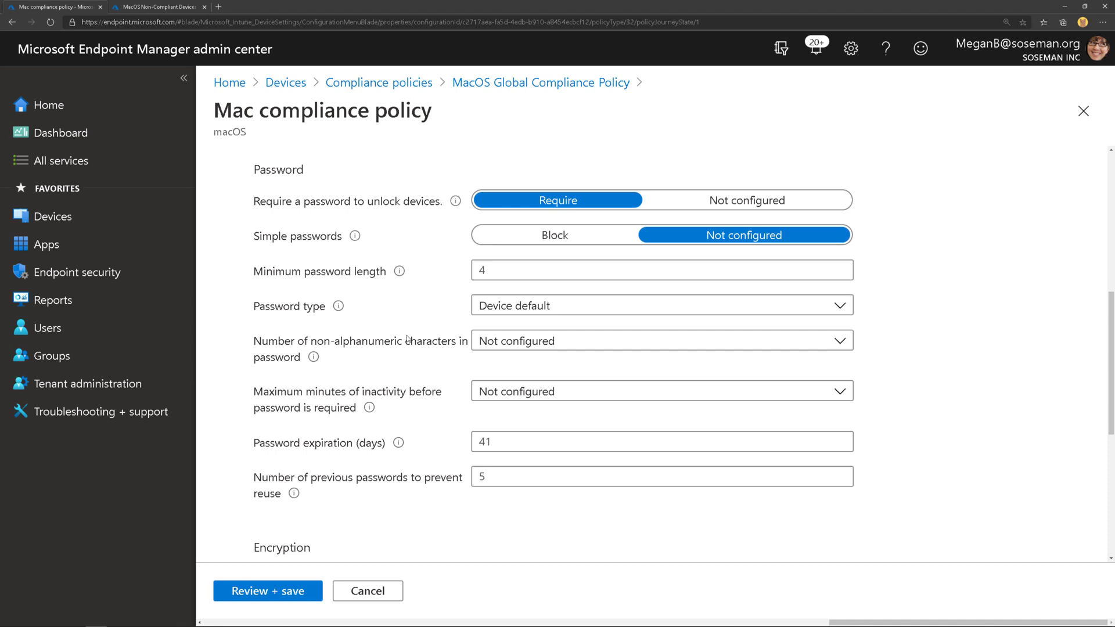
{"action": "scroll", "coordinate": [408, 340], "scroll_direction": "down", "scroll_amount": 3}
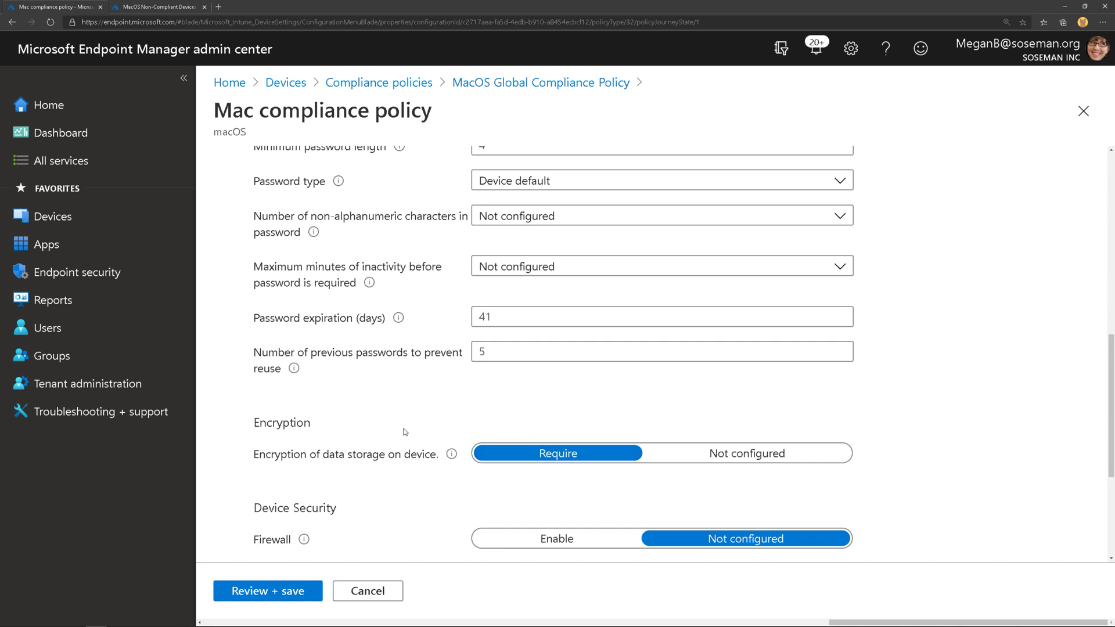
{"action": "scroll", "coordinate": [404, 431], "scroll_direction": "down", "scroll_amount": 5}
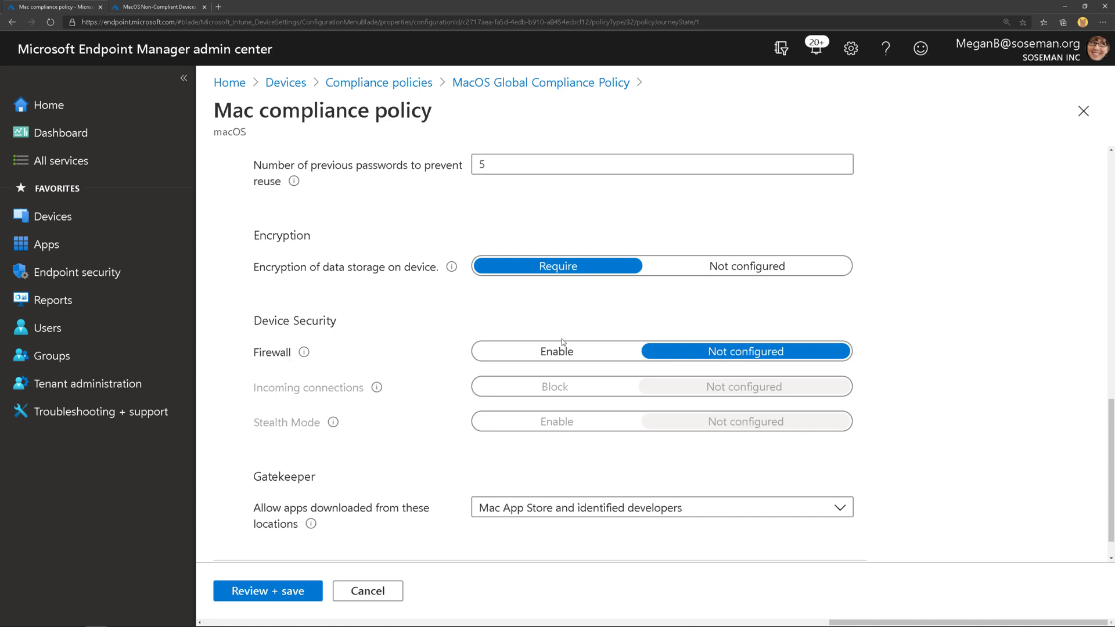
{"action": "left_click", "coordinate": [582, 357]}
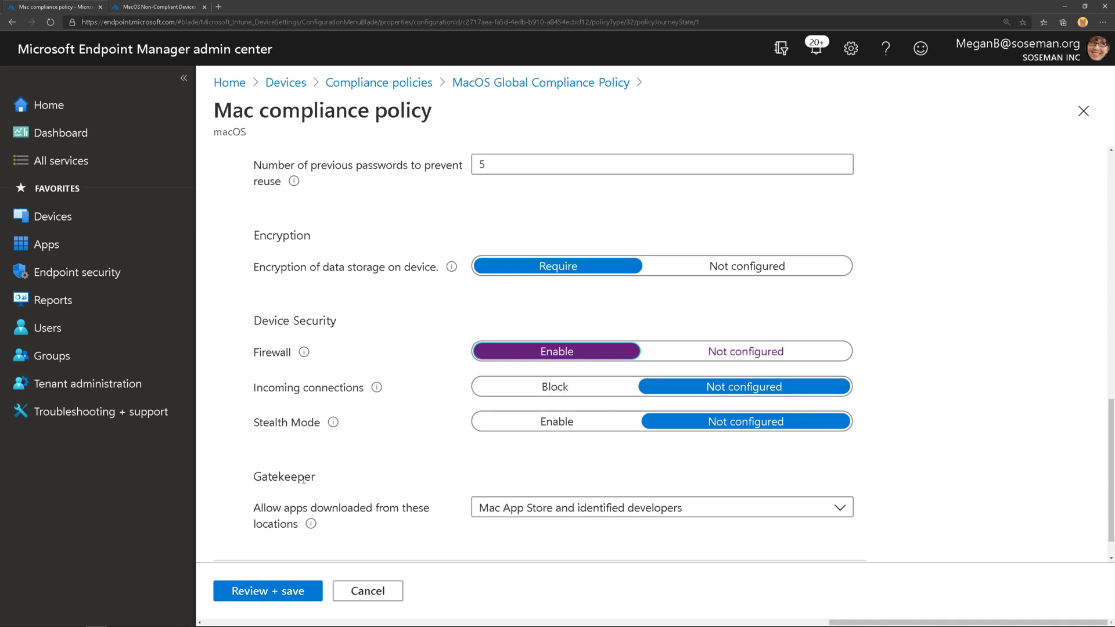
{"action": "left_click", "coordinate": [605, 516]}
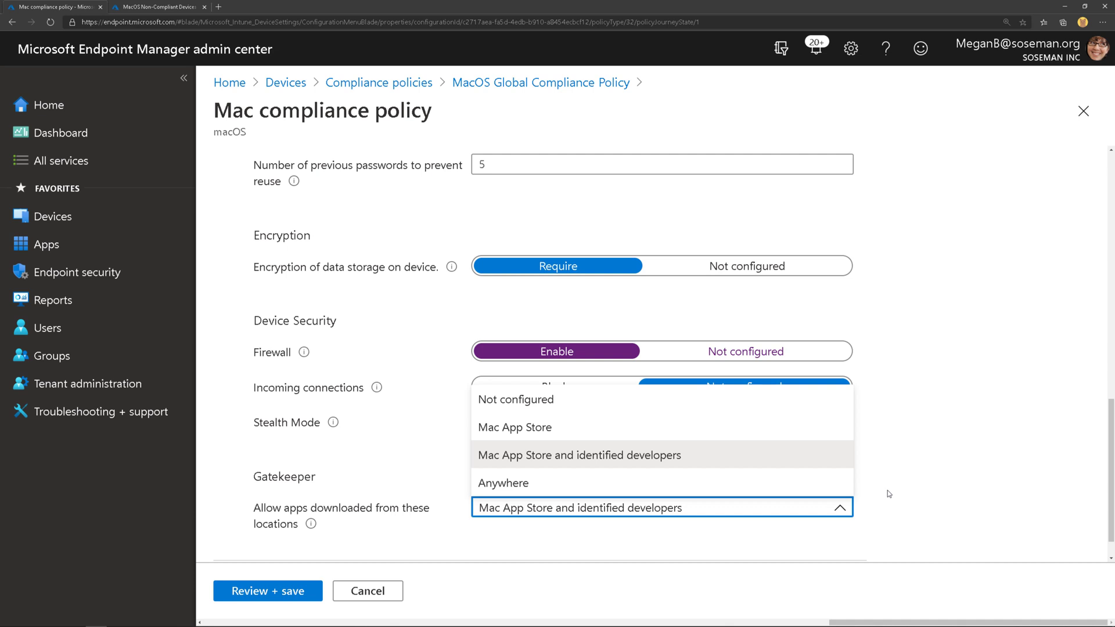
{"action": "left_click", "coordinate": [888, 490]}
{"action": "scroll", "coordinate": [888, 491], "scroll_direction": "down", "scroll_amount": 1}
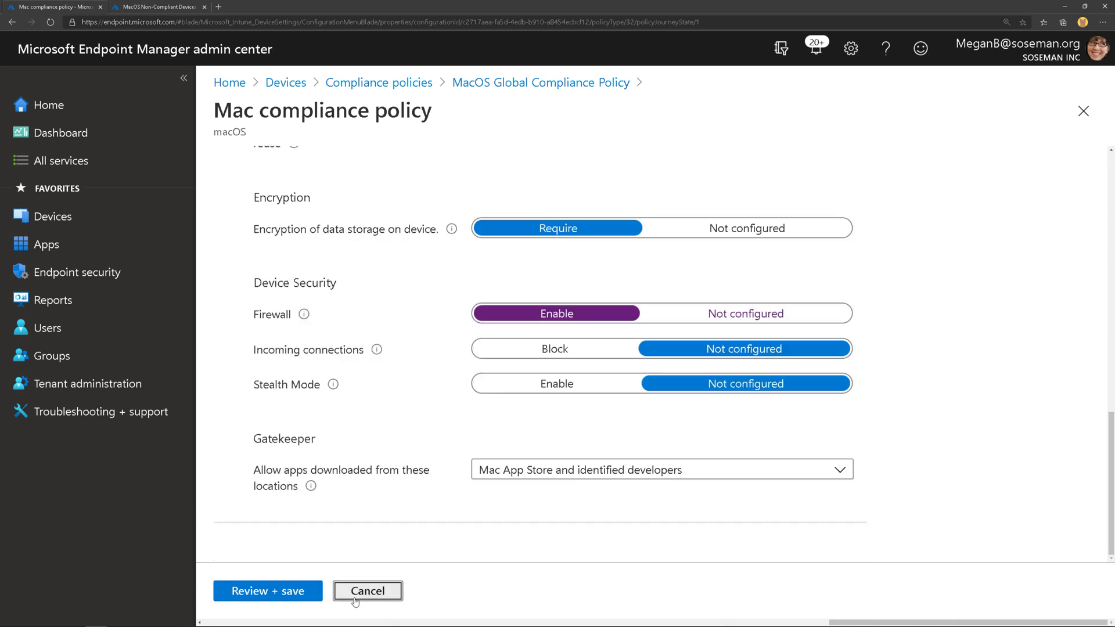
Step: Discard the compliance settings edits and open the noncompliance actions, widening the action column
{"action": "left_click", "coordinate": [354, 593]}
{"action": "left_click", "coordinate": [597, 68]}
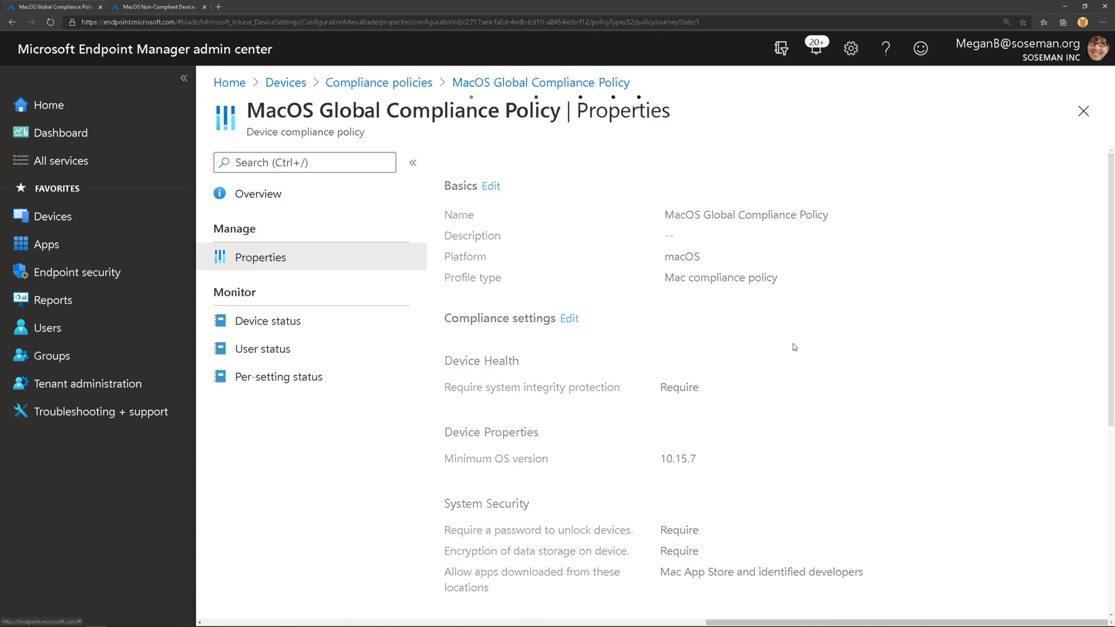
{"action": "scroll", "coordinate": [732, 351], "scroll_direction": "down", "scroll_amount": 1}
{"action": "scroll", "coordinate": [714, 351], "scroll_direction": "down", "scroll_amount": 1}
{"action": "scroll", "coordinate": [649, 471], "scroll_direction": "down", "scroll_amount": 1}
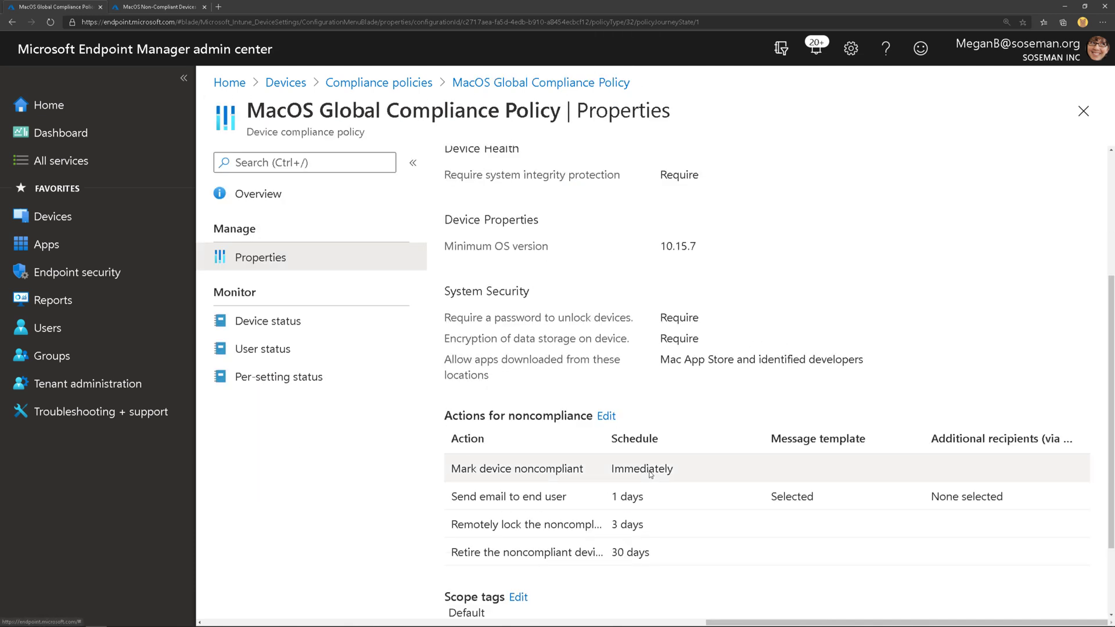
{"action": "left_click", "coordinate": [605, 416]}
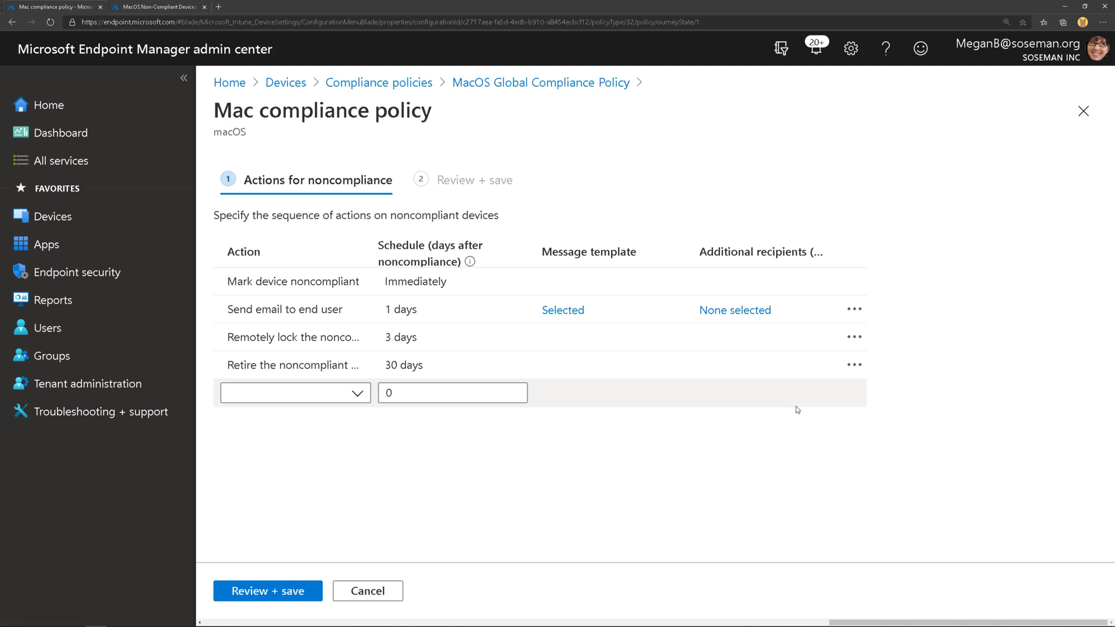
{"action": "left_click_drag", "start_coordinate": [375, 249], "coordinate": [454, 251]}
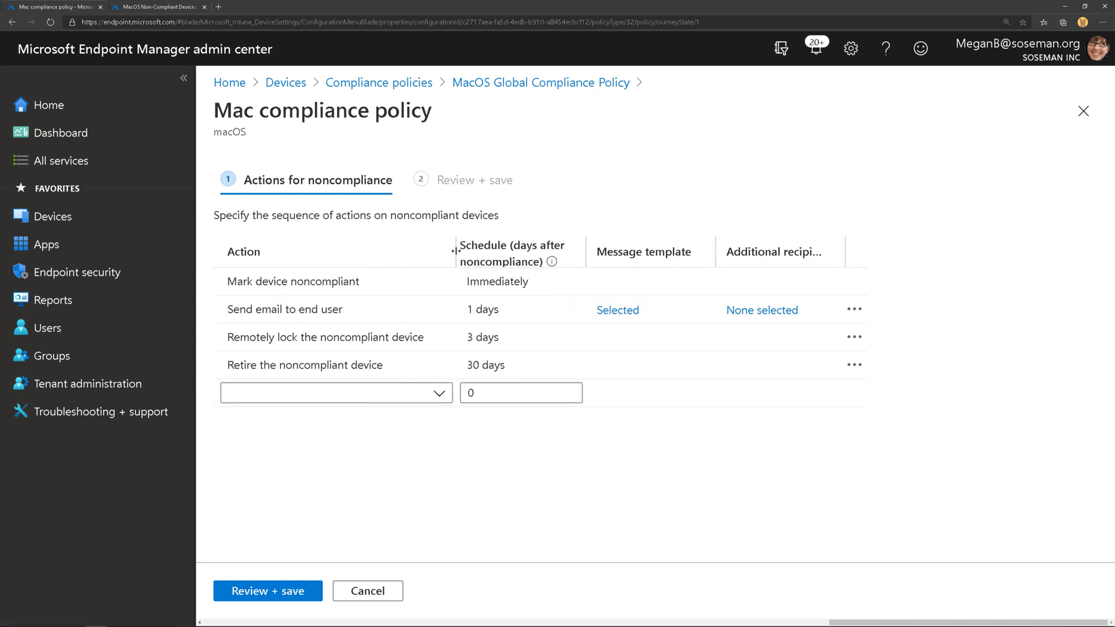
Step: Review the mark noncompliant, email, remote lock and retire actions, then discard the edits
{"action": "left_click", "coordinate": [333, 278]}
{"action": "left_click", "coordinate": [972, 290]}
{"action": "left_click", "coordinate": [354, 317]}
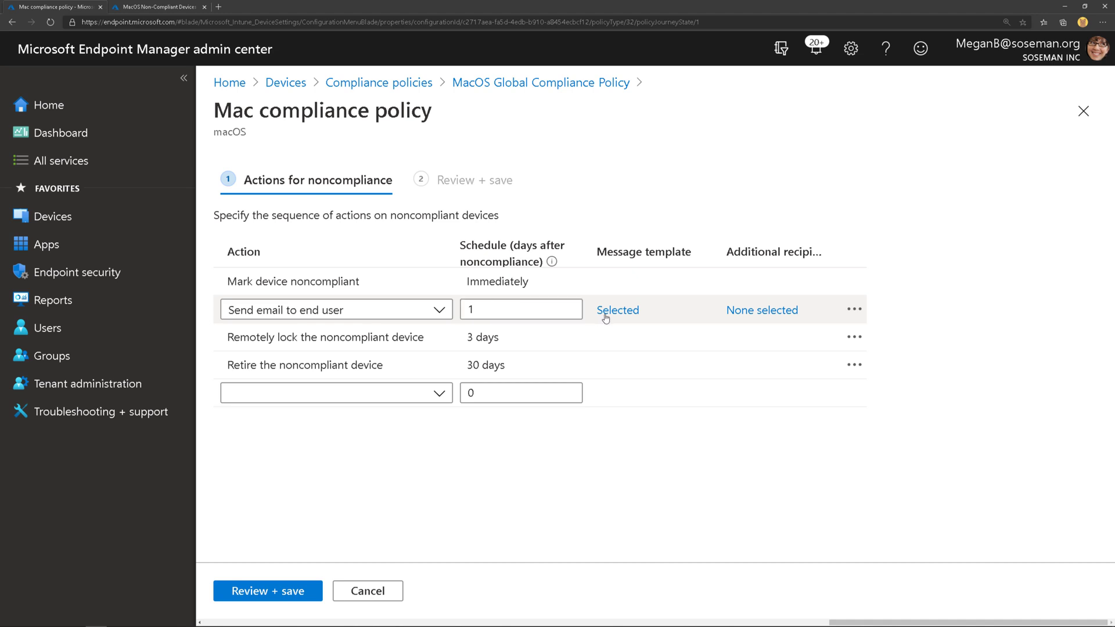
{"action": "left_click", "coordinate": [938, 317]}
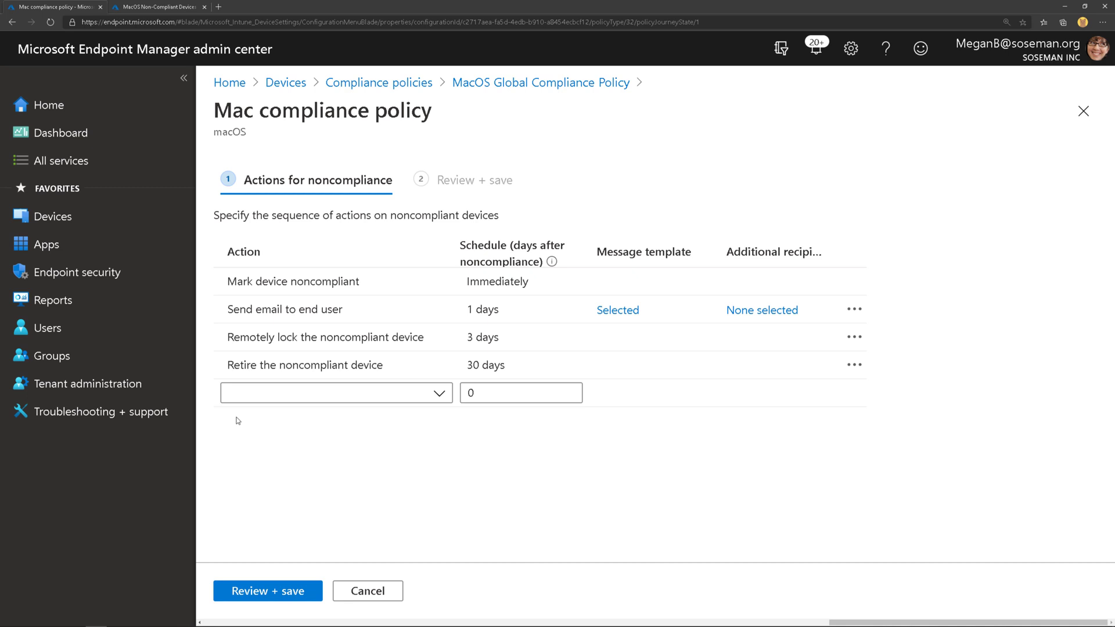
{"action": "left_click", "coordinate": [512, 362]}
{"action": "left_click", "coordinate": [541, 340]}
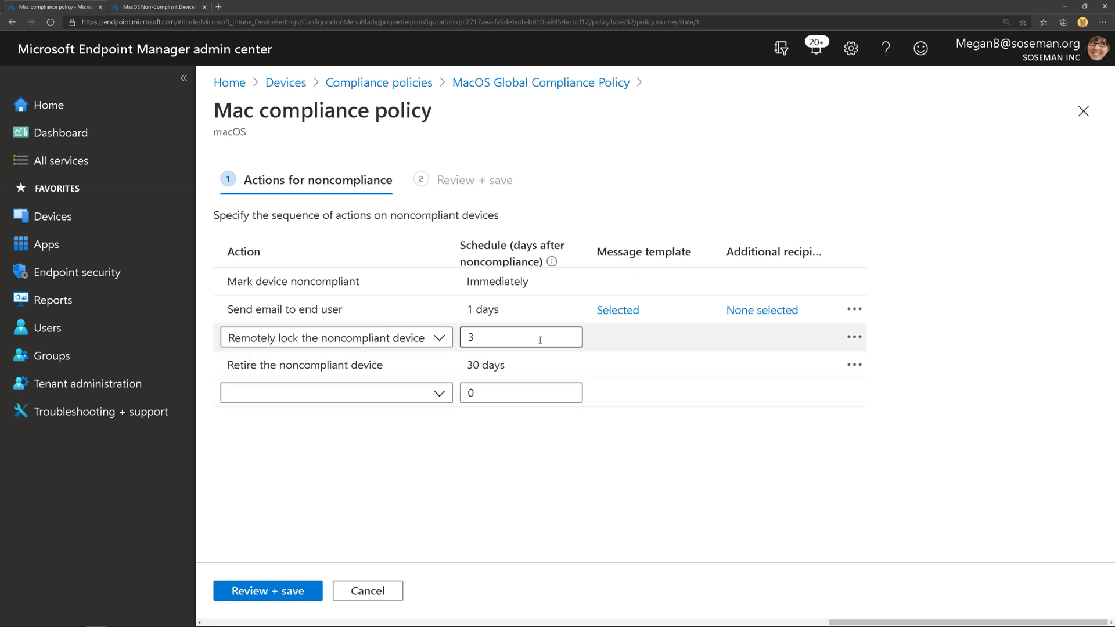
{"action": "left_click", "coordinate": [541, 363]}
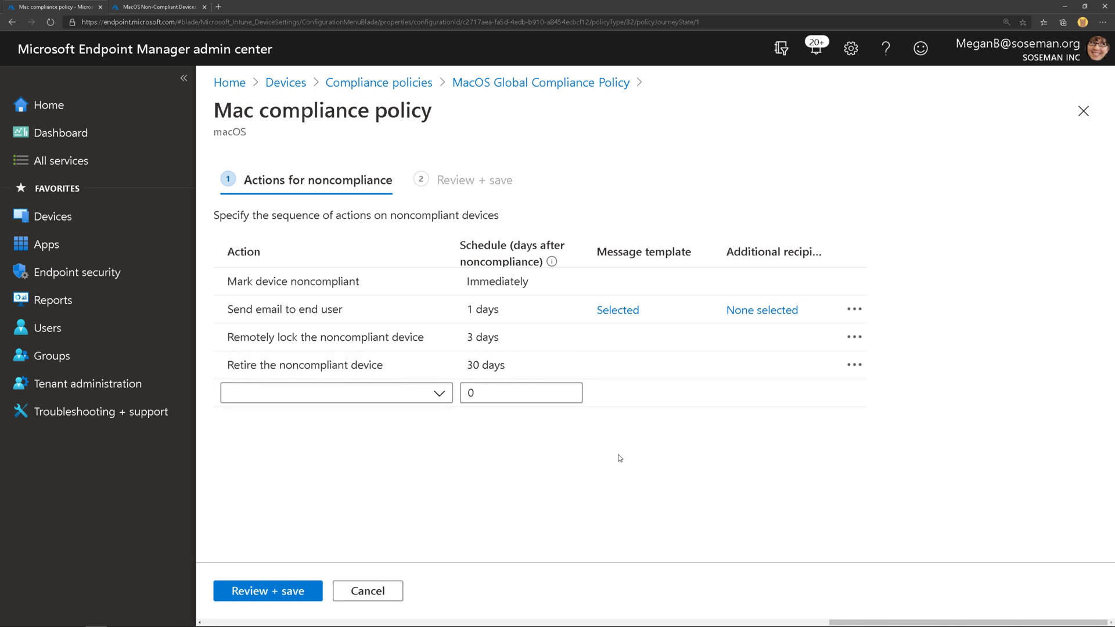
{"action": "left_click", "coordinate": [396, 590]}
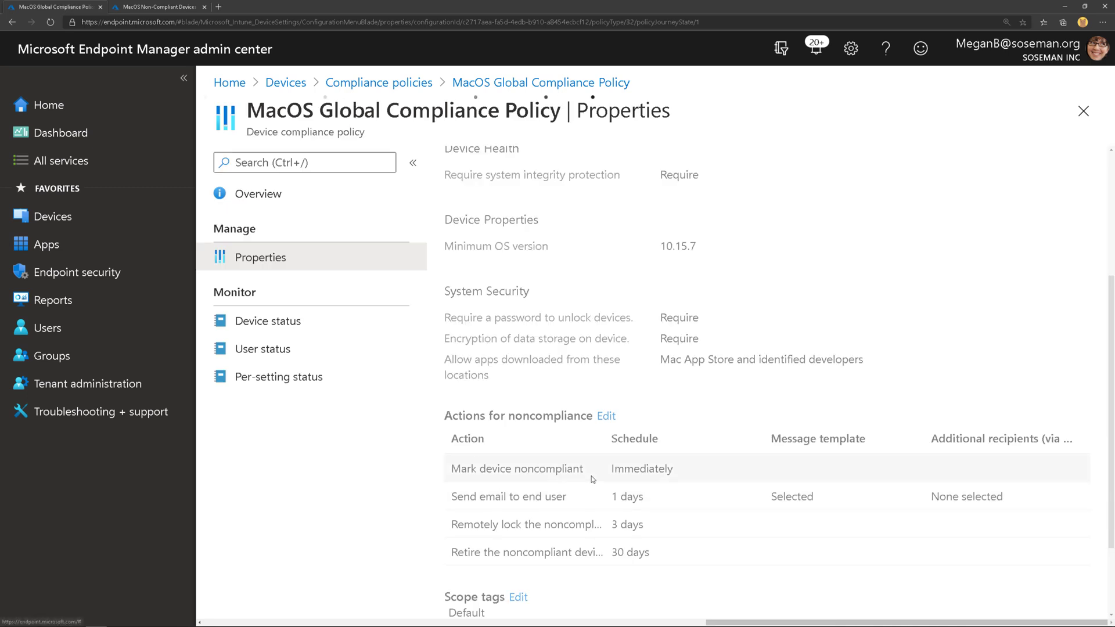
{"action": "scroll", "coordinate": [601, 418], "scroll_direction": "down", "scroll_amount": 1}
Step: Confirm the All users assignment without saving, then view the policy overview
{"action": "left_click", "coordinate": [528, 542]}
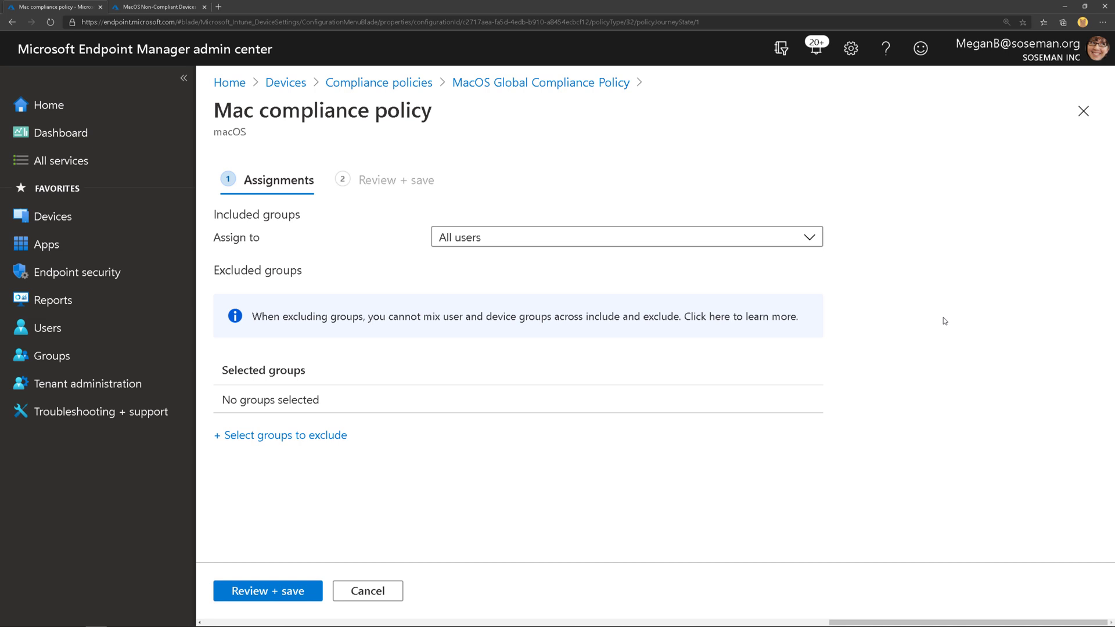
{"action": "left_click", "coordinate": [807, 239]}
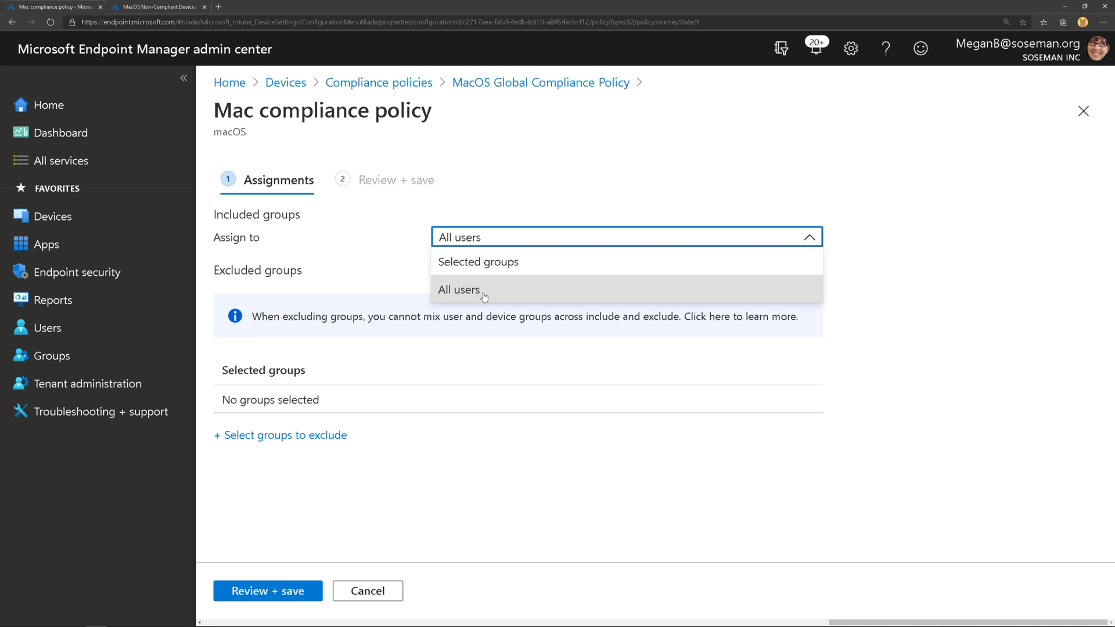
{"action": "left_click", "coordinate": [484, 297]}
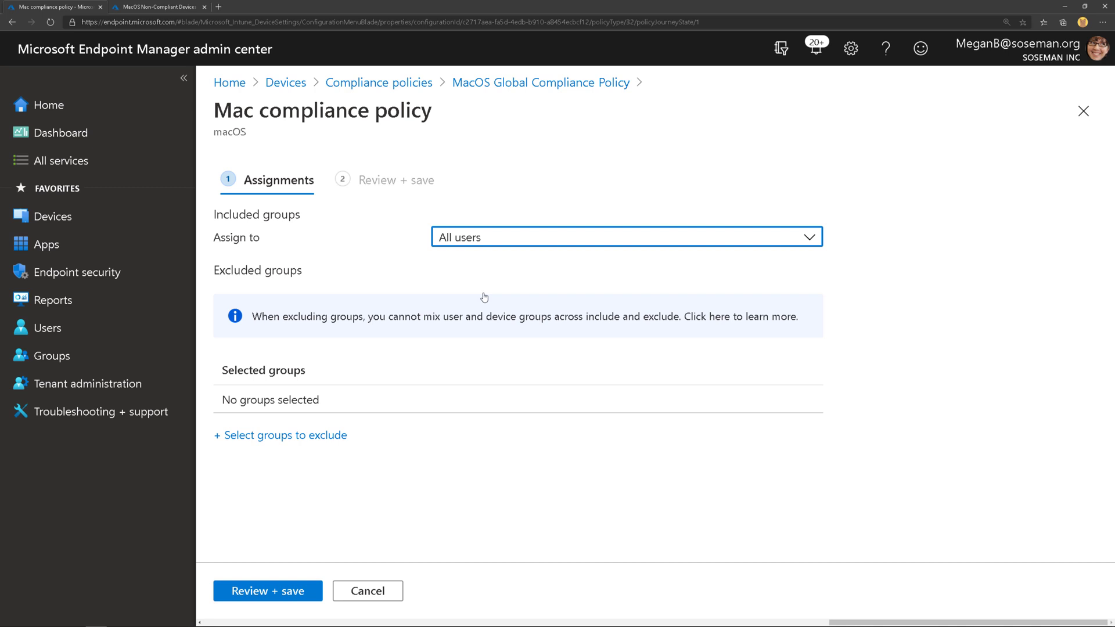
{"action": "left_click", "coordinate": [368, 590]}
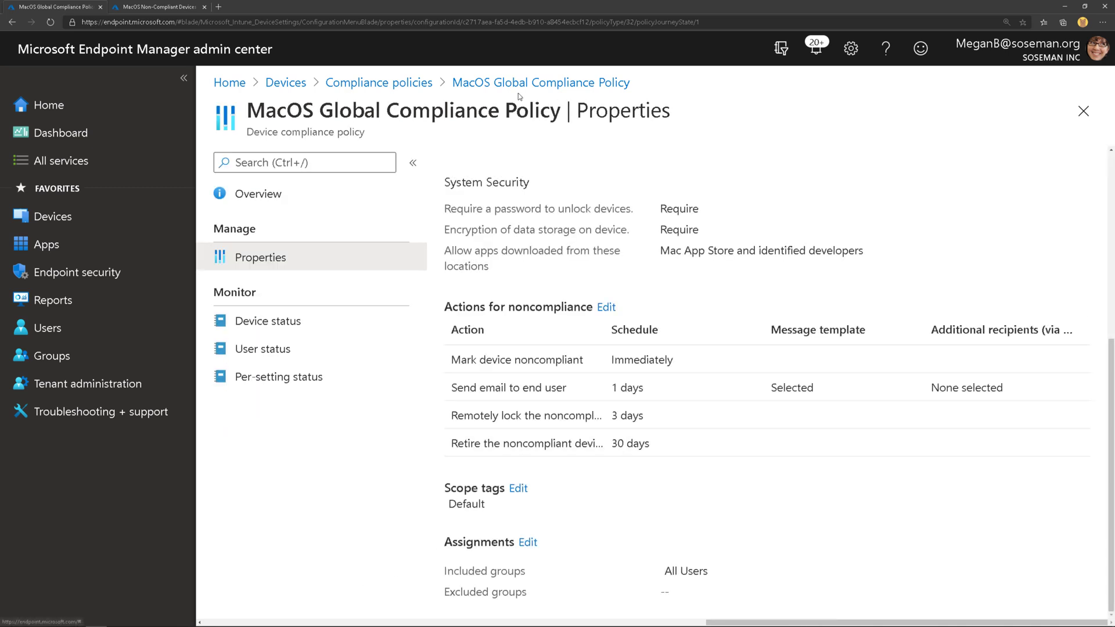
{"action": "left_click", "coordinate": [512, 82]}
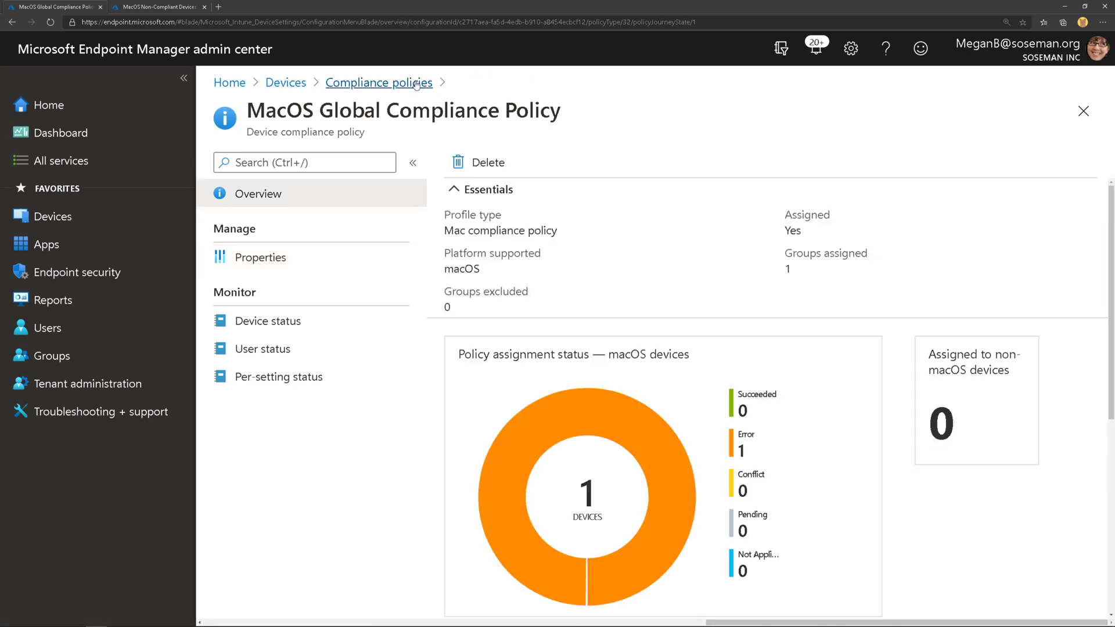
Step: Open the Device Non-Compliance notification template from the compliance policies area
{"action": "left_click", "coordinate": [416, 83]}
{"action": "left_click", "coordinate": [357, 223]}
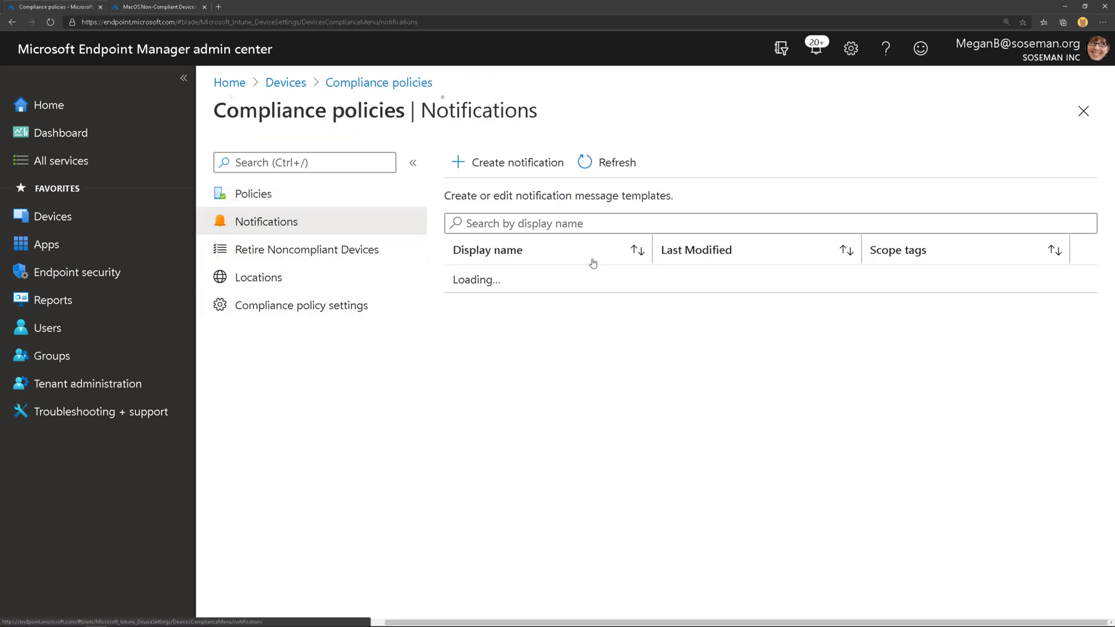
{"action": "left_click", "coordinate": [635, 290]}
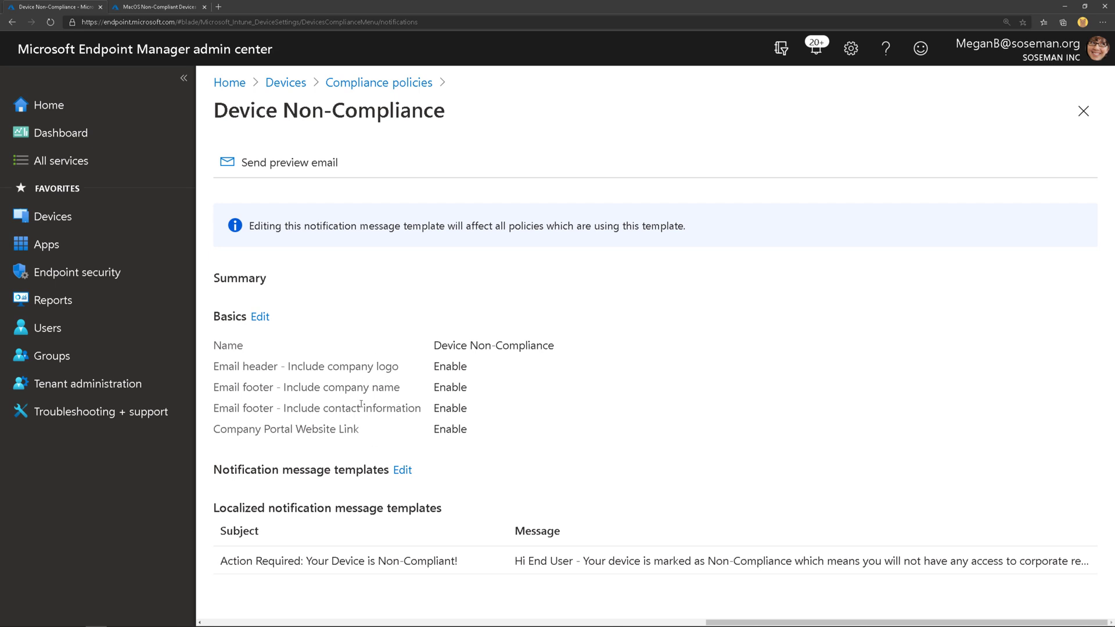
Step: Review the template's message without saving and return to the notifications list
{"action": "left_click", "coordinate": [402, 470]}
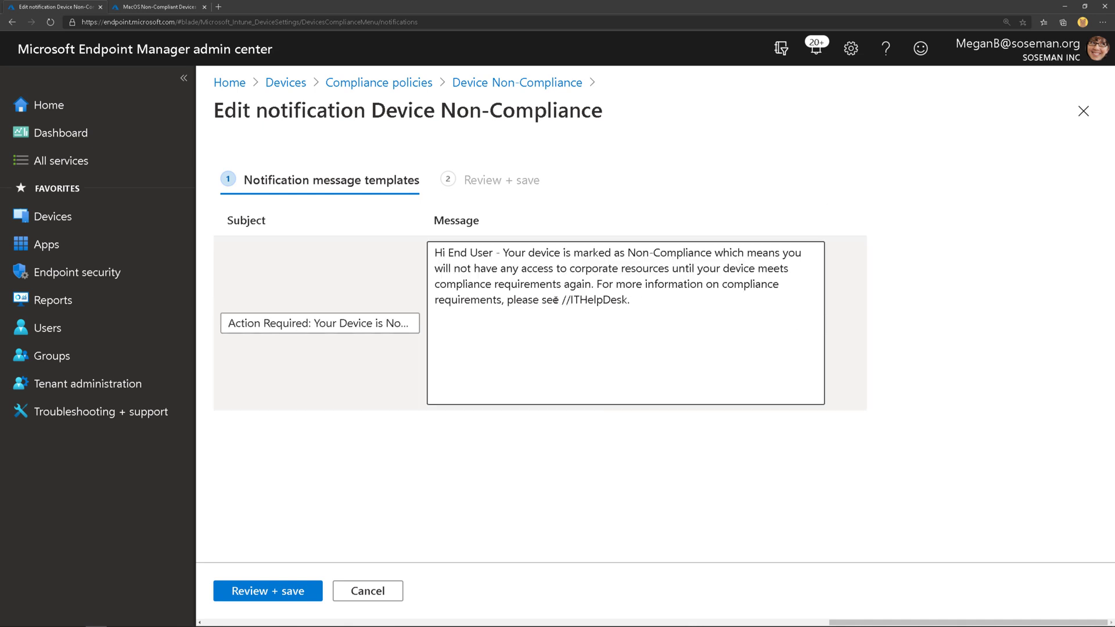
{"action": "left_click", "coordinate": [500, 422]}
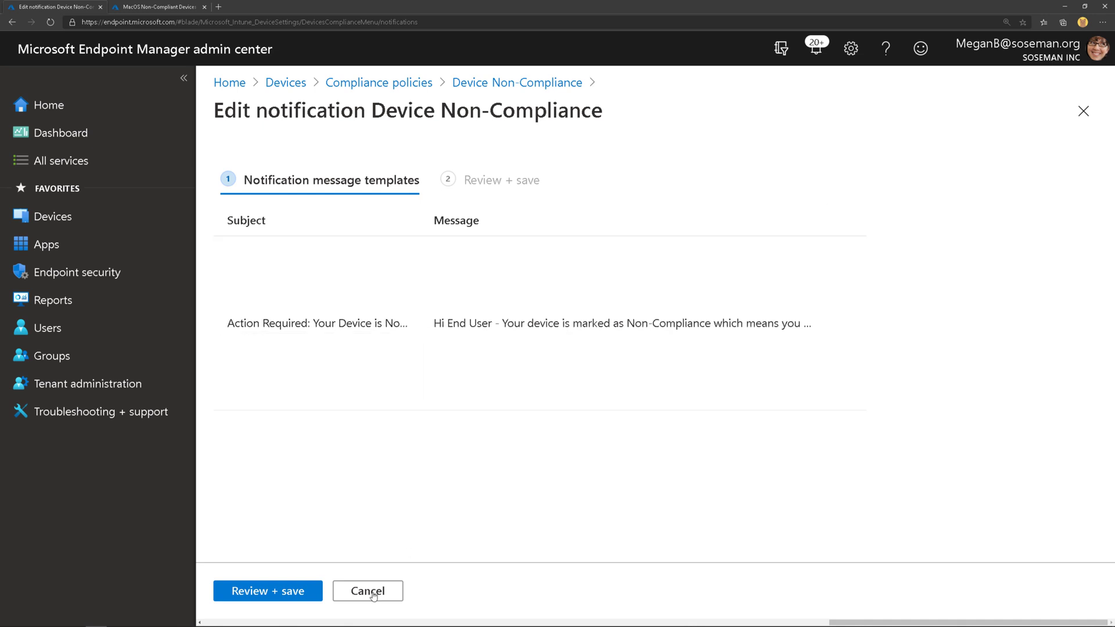
{"action": "left_click", "coordinate": [369, 592]}
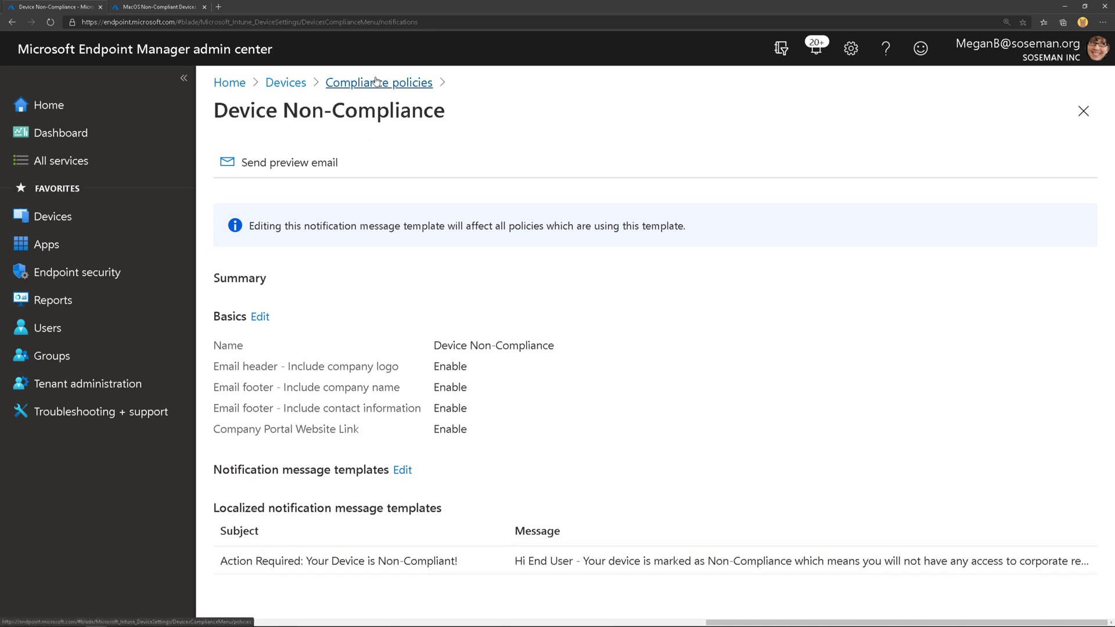
{"action": "left_click", "coordinate": [376, 83]}
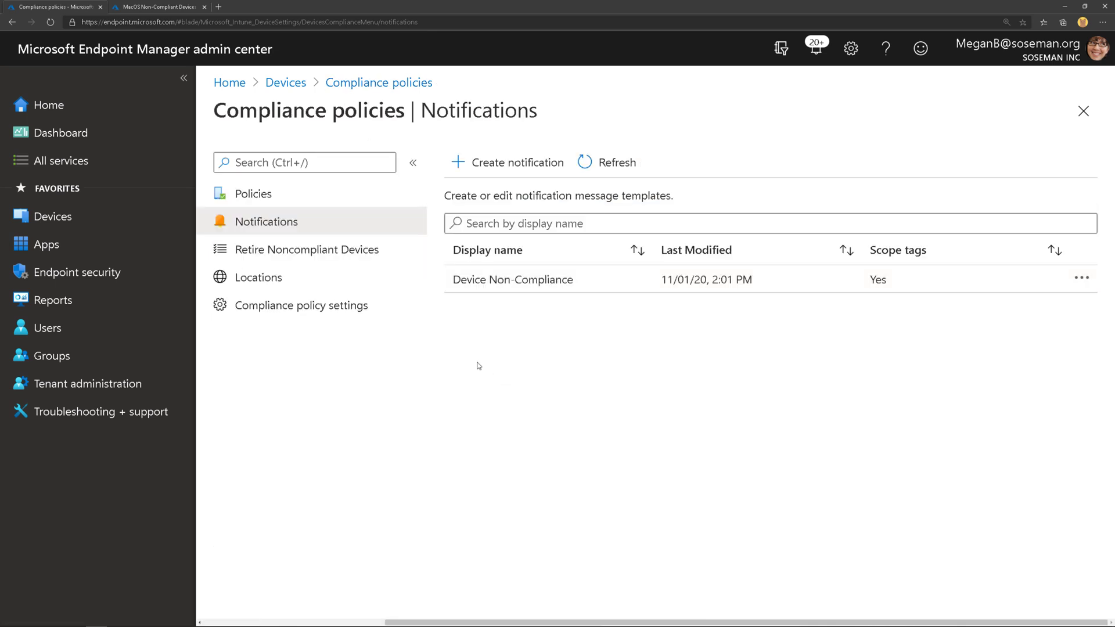
Step: Select Megan's not-compliant MacBook Pro in Retire Noncompliant Devices without retiring it
{"action": "left_click", "coordinate": [353, 261]}
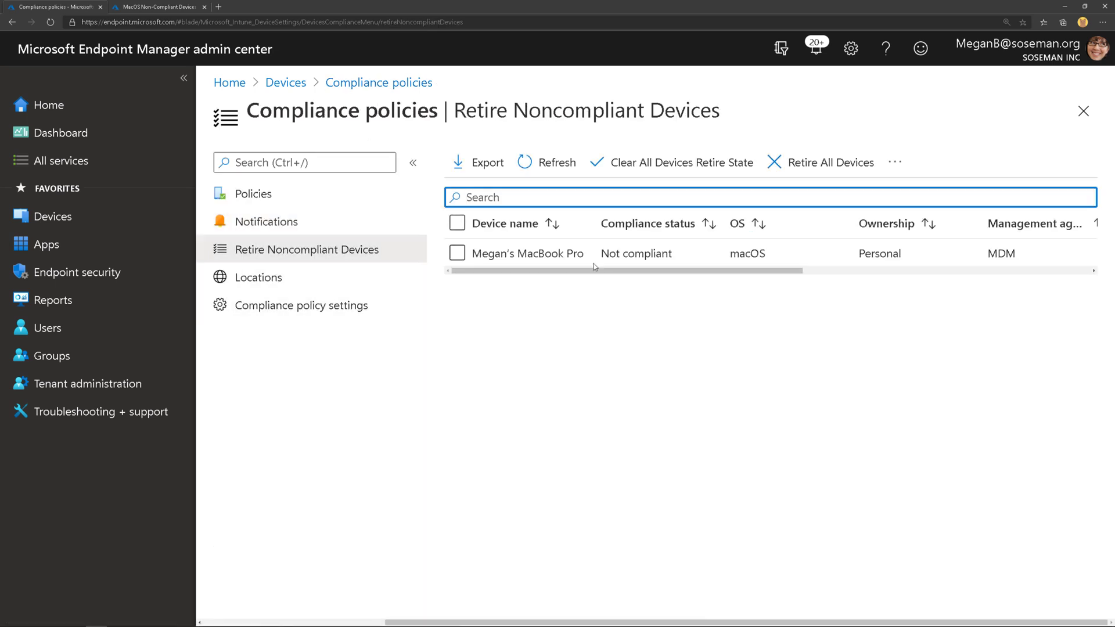
{"action": "left_click", "coordinate": [457, 253]}
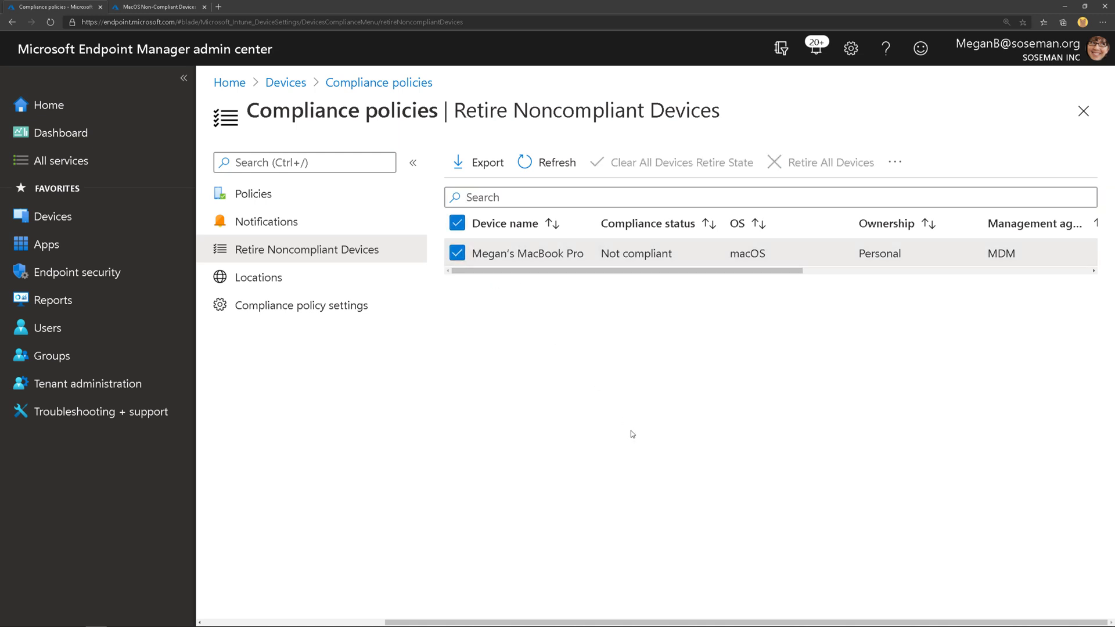
{"action": "left_click", "coordinate": [894, 162]}
{"action": "left_click", "coordinate": [408, 82]}
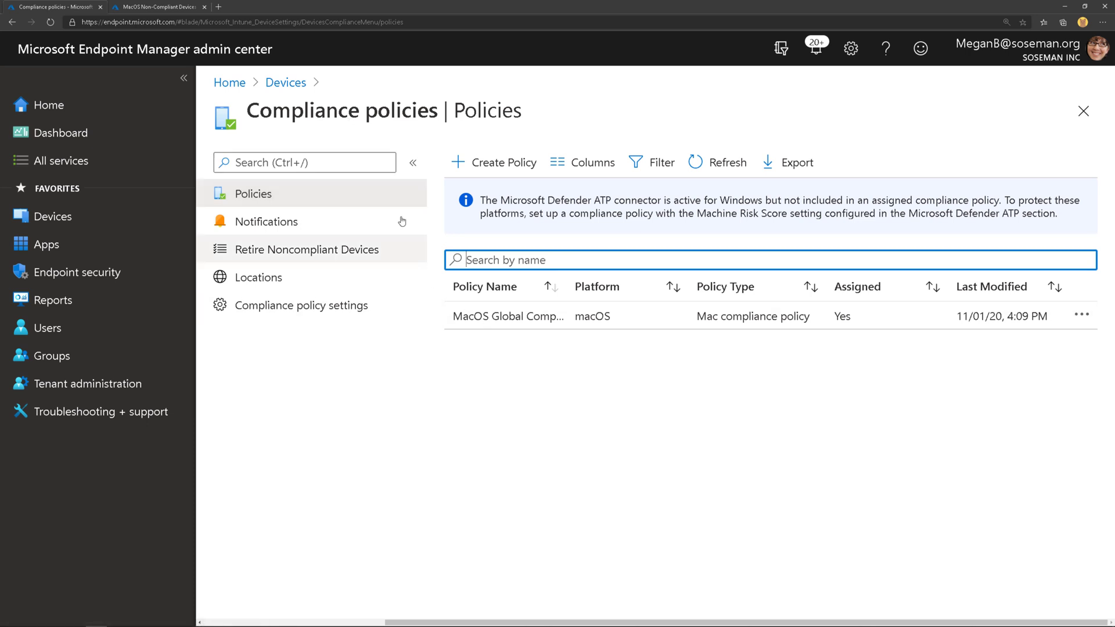
{"action": "left_click", "coordinate": [277, 82]}
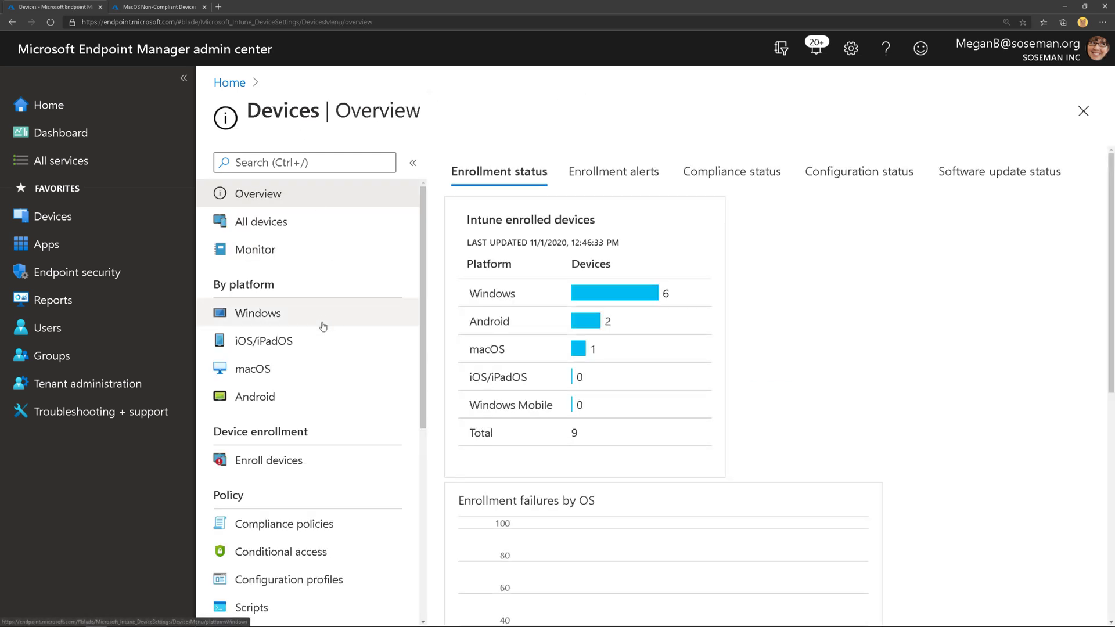
{"action": "left_click", "coordinate": [318, 368]}
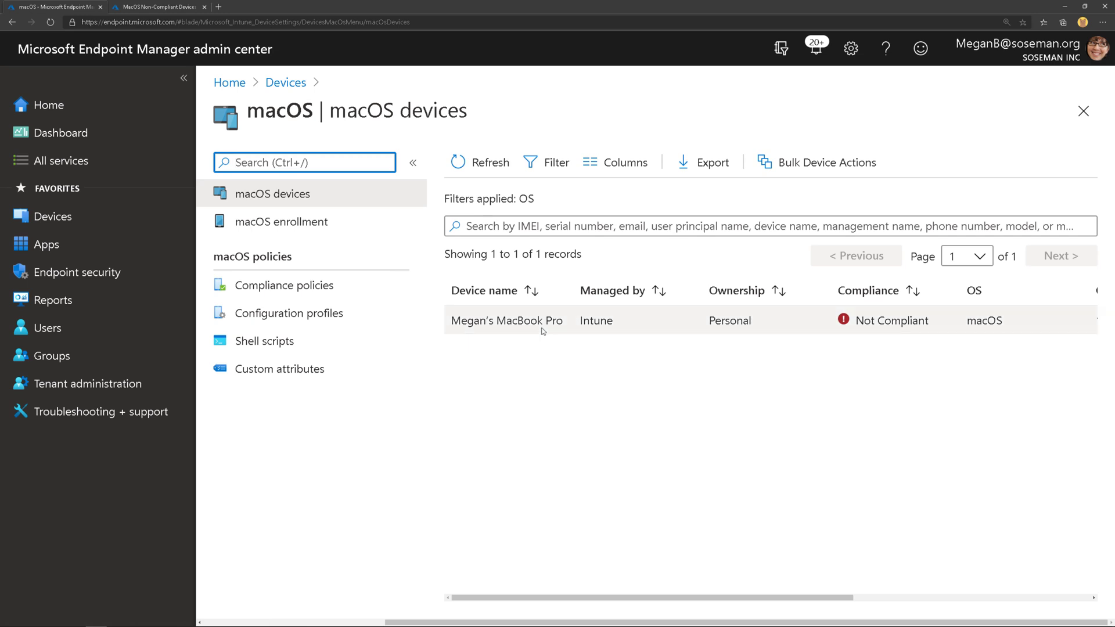
{"action": "left_click", "coordinate": [925, 323]}
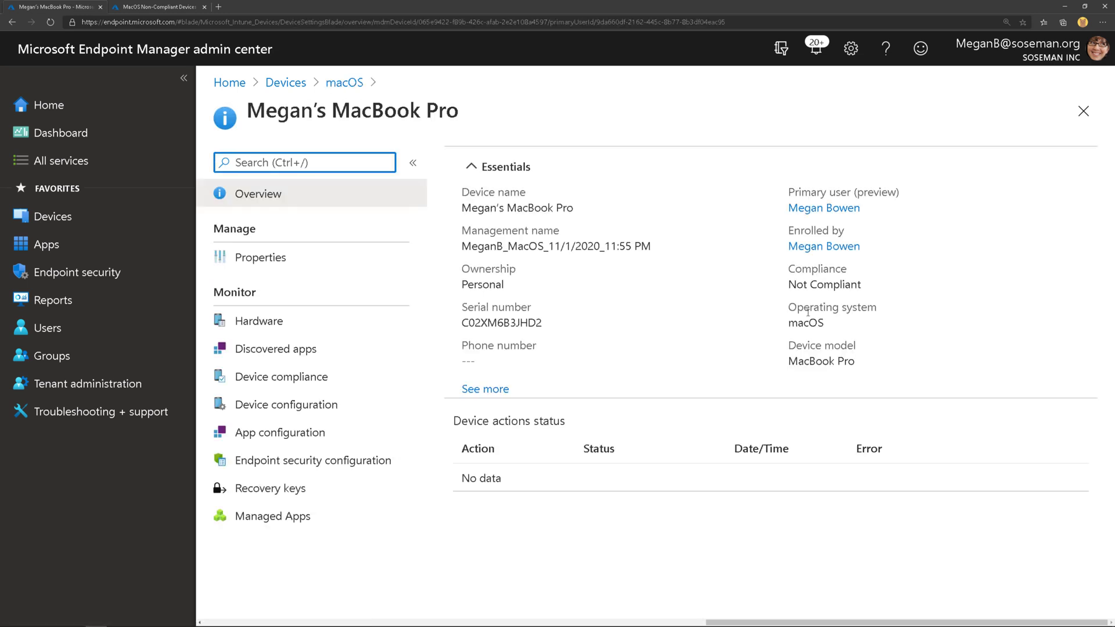
{"action": "left_click_drag", "start_coordinate": [788, 315], "coordinate": [862, 316]}
{"action": "left_click", "coordinate": [850, 318]}
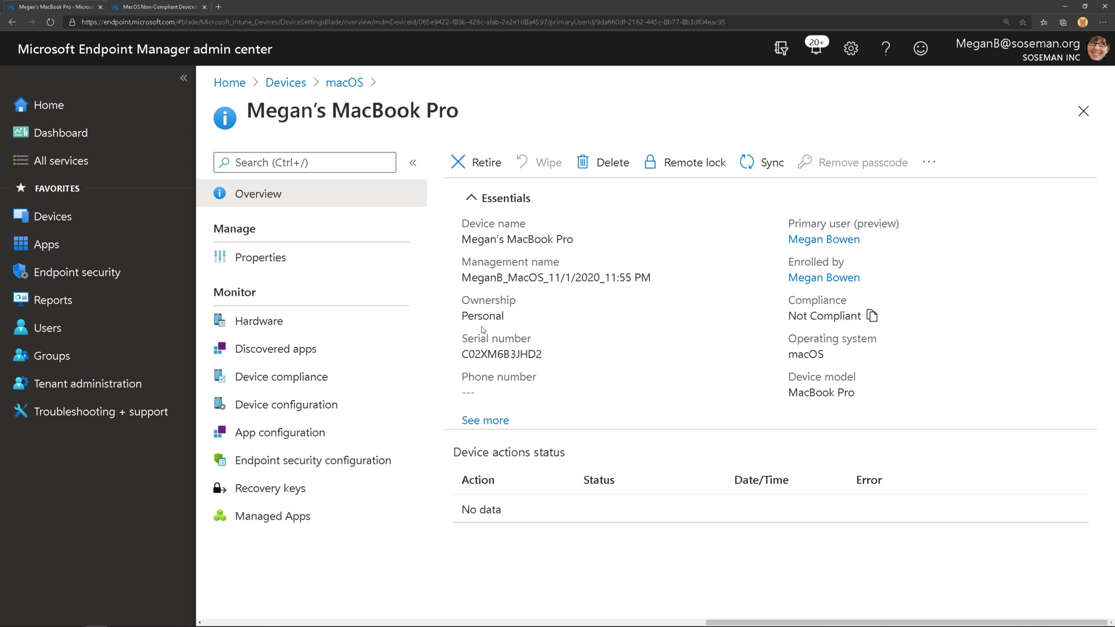
{"action": "left_click", "coordinate": [293, 380]}
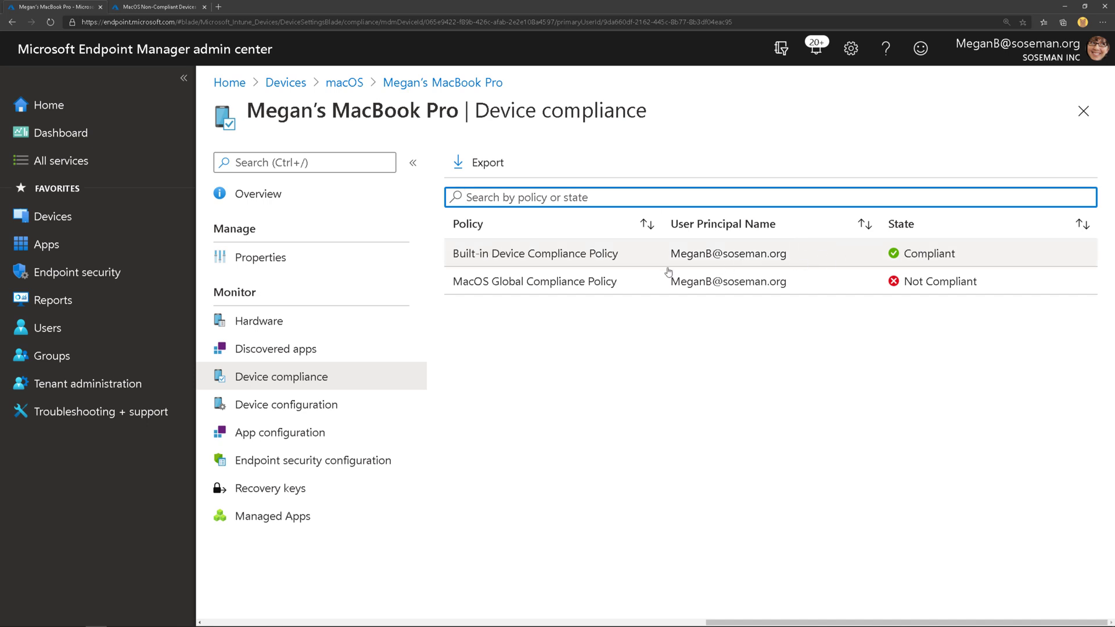
{"action": "left_click", "coordinate": [587, 291]}
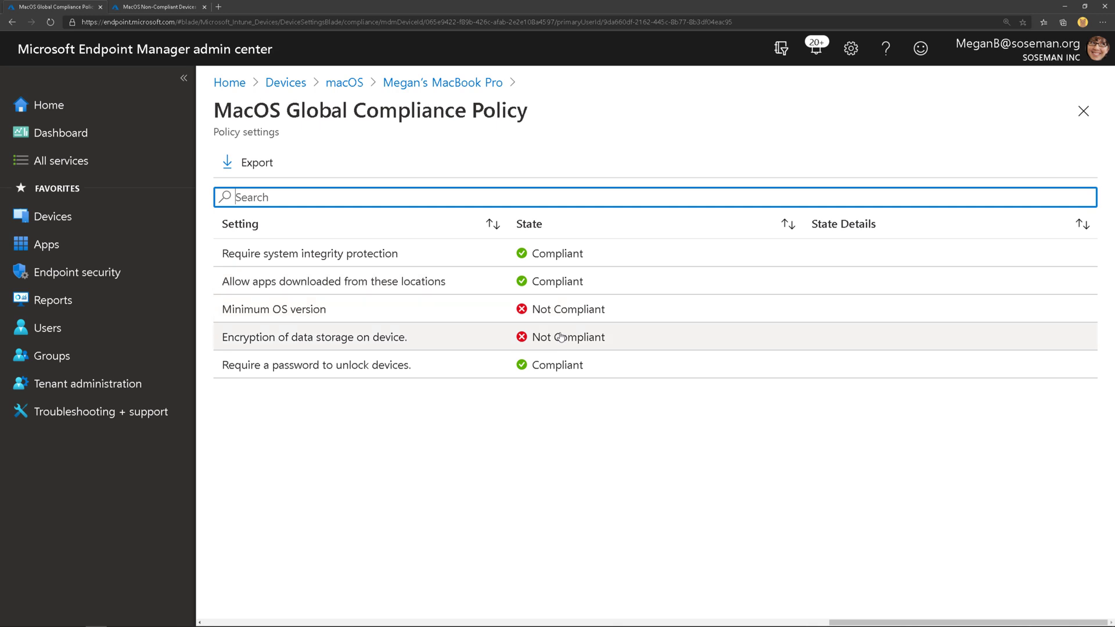
Step: Check the MacBook Pro's hardware details, highlighting its OS version 10.15.6
{"action": "left_click", "coordinate": [481, 84]}
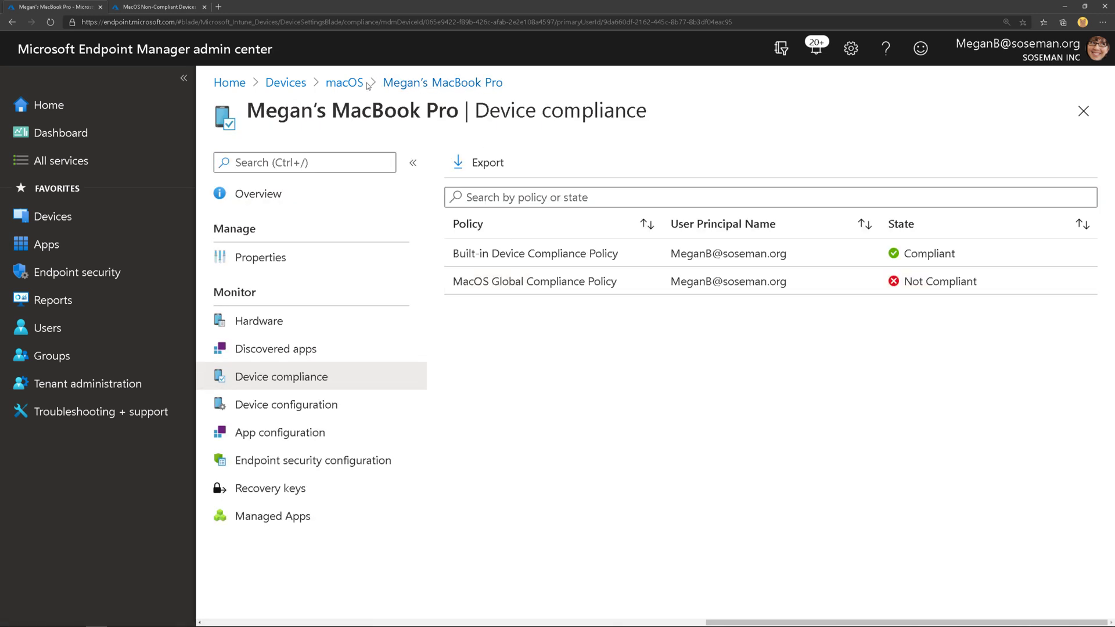
{"action": "left_click", "coordinate": [402, 89]}
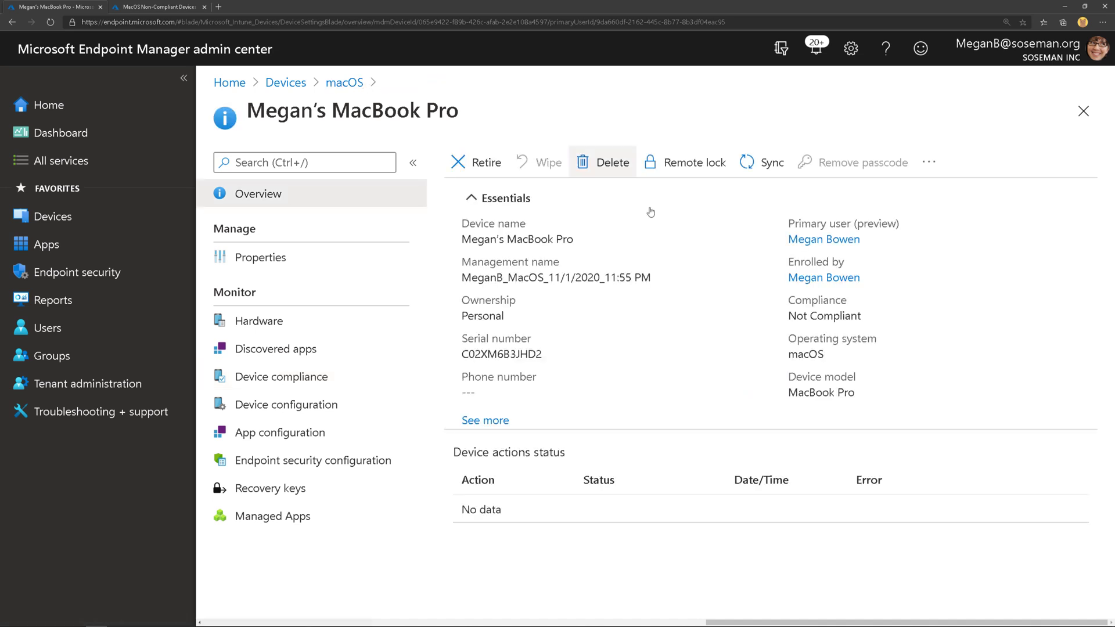
{"action": "left_click", "coordinate": [308, 322]}
{"action": "scroll", "coordinate": [772, 369], "scroll_direction": "down", "scroll_amount": 1}
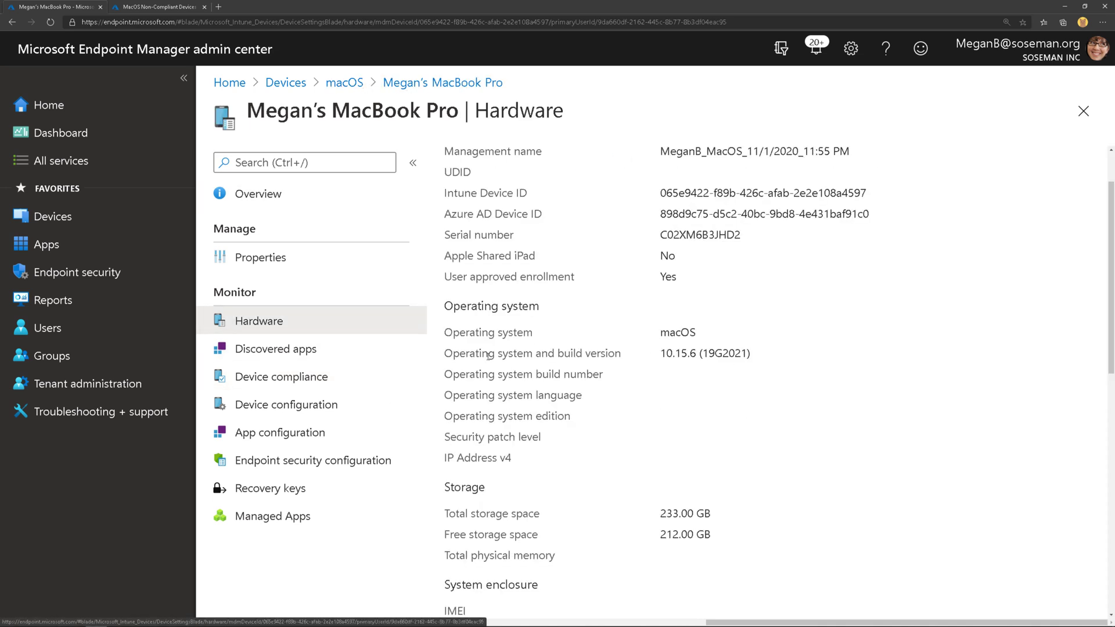
{"action": "left_click_drag", "start_coordinate": [444, 353], "coordinate": [696, 353]}
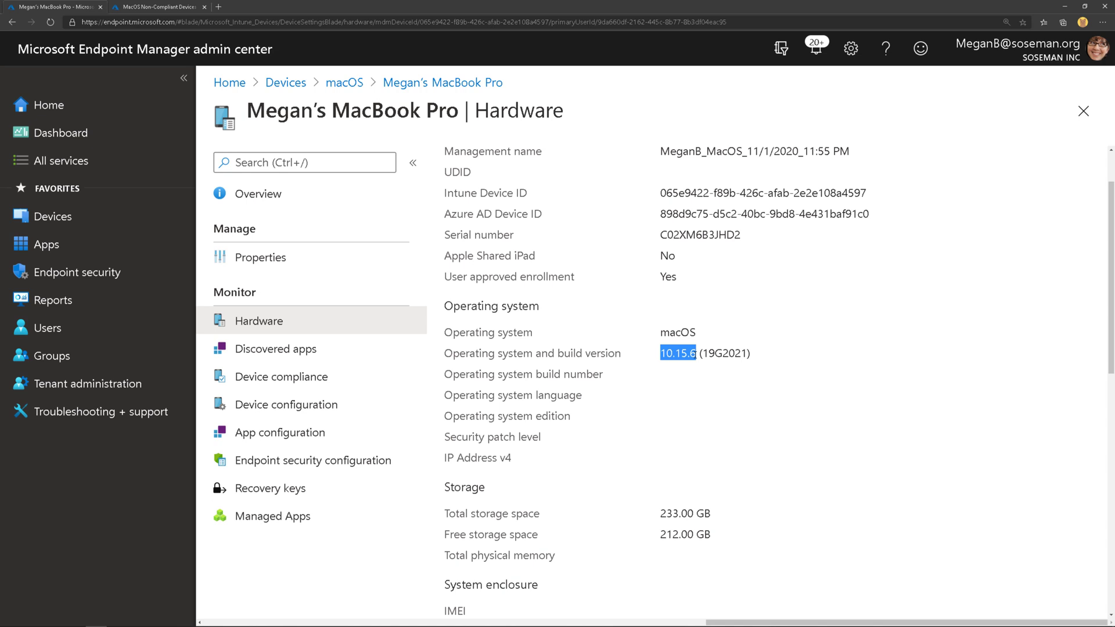
Step: Glance at the device properties, then highlight the Not Compliant status on the overview
{"action": "left_click", "coordinate": [352, 257]}
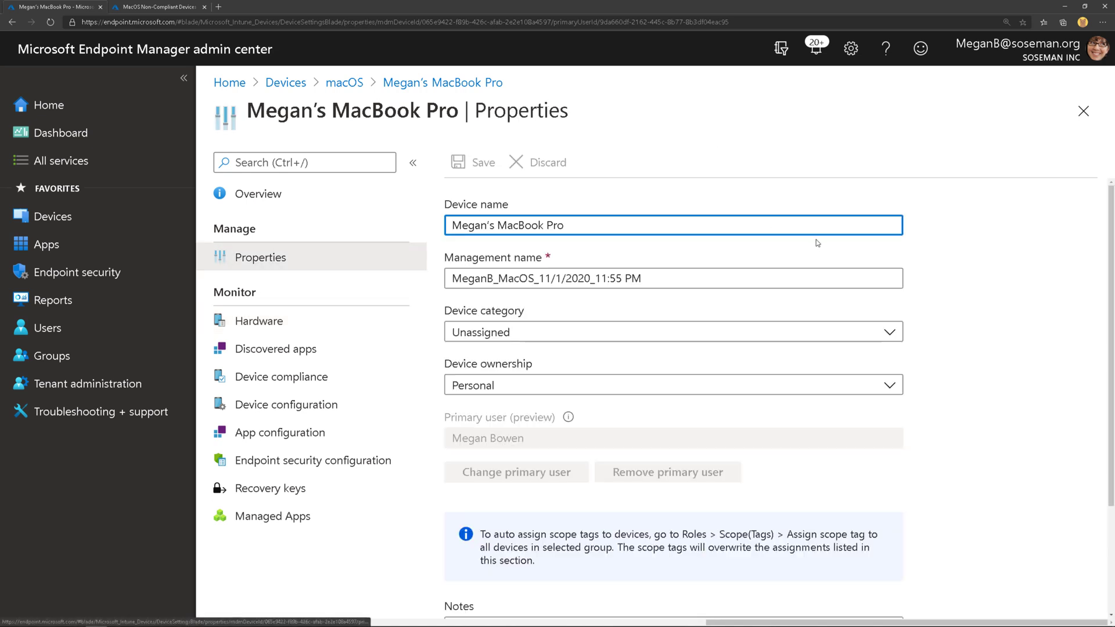
{"action": "left_click", "coordinate": [258, 194]}
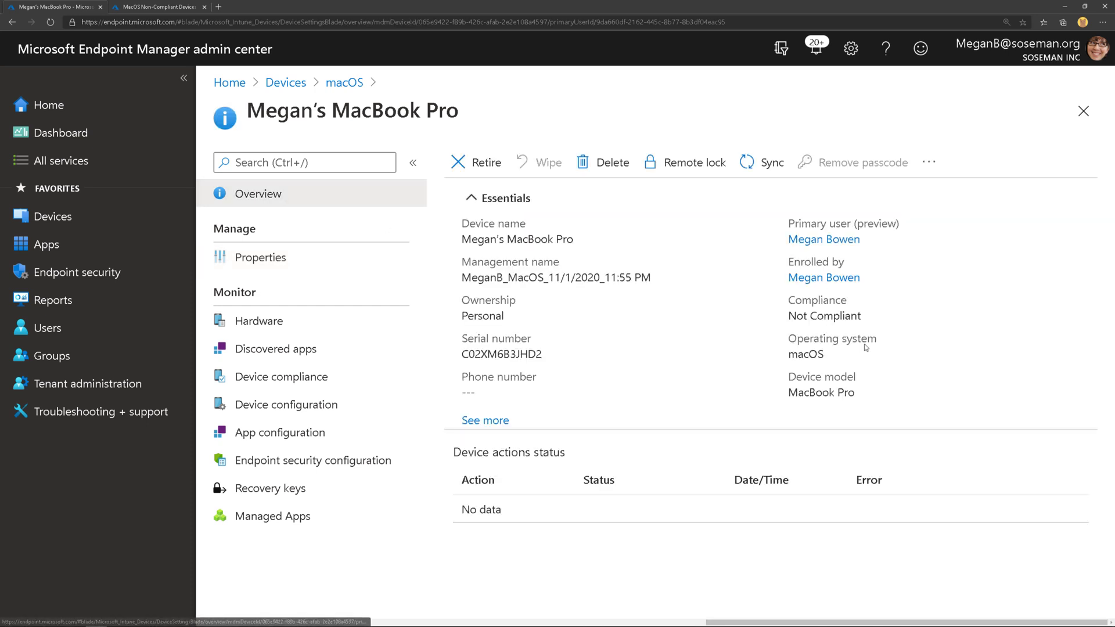
{"action": "mouse_move", "coordinate": [824, 315]}
{"action": "left_click_drag", "start_coordinate": [790, 319], "coordinate": [861, 315]}
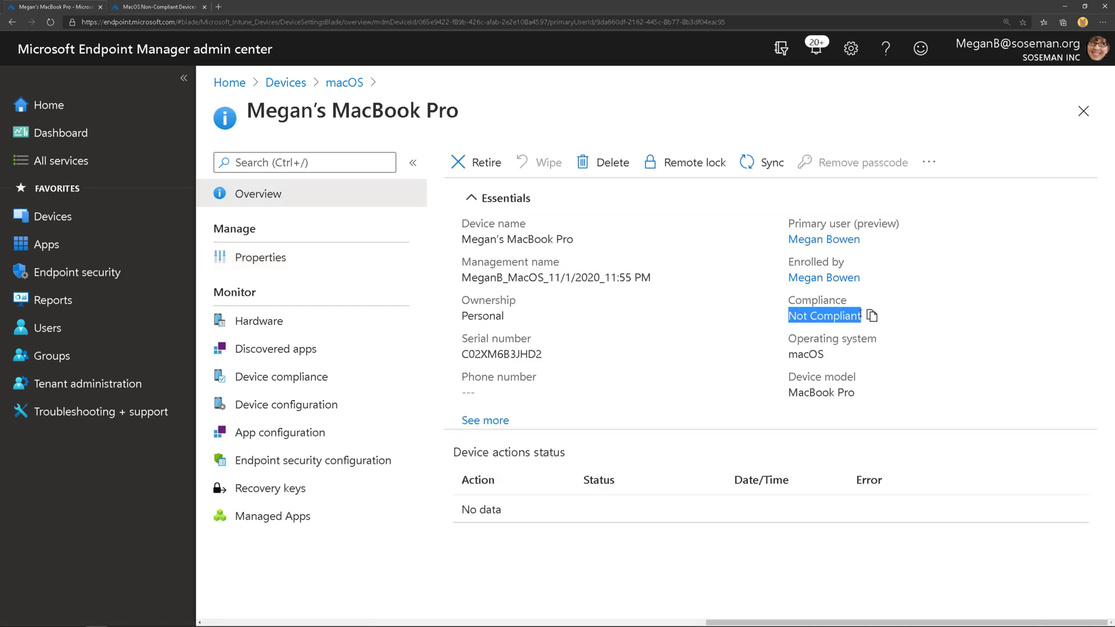
{"action": "left_click", "coordinate": [861, 315]}
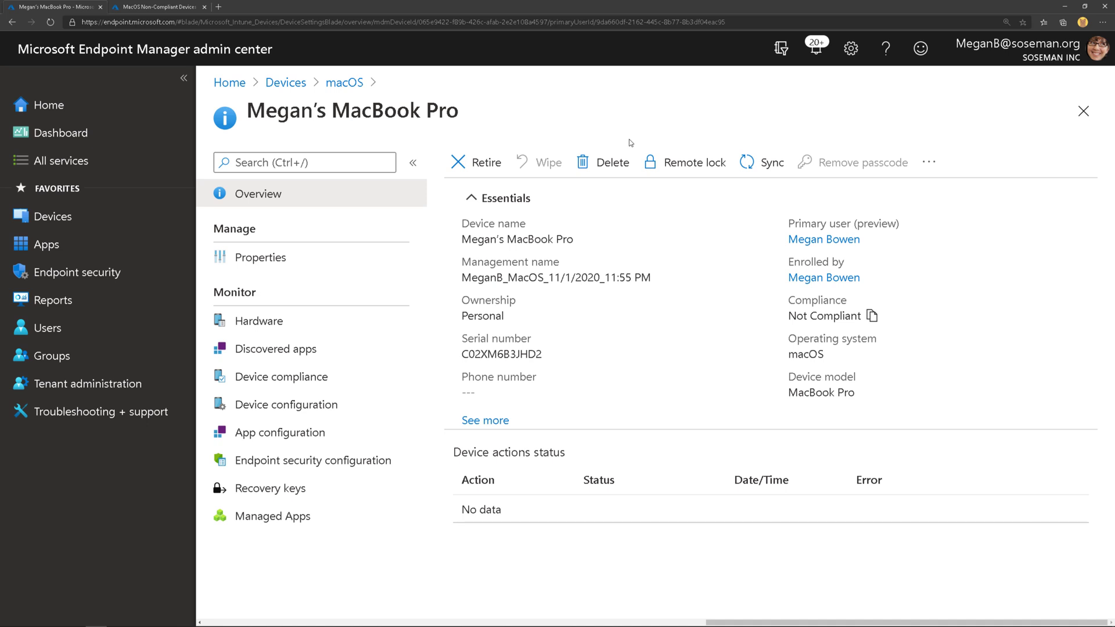
Step: In Azure, review the conditional access policy's users, cloud apps, conditions and device platforms
{"action": "key", "text": "ctrl+Tab"}
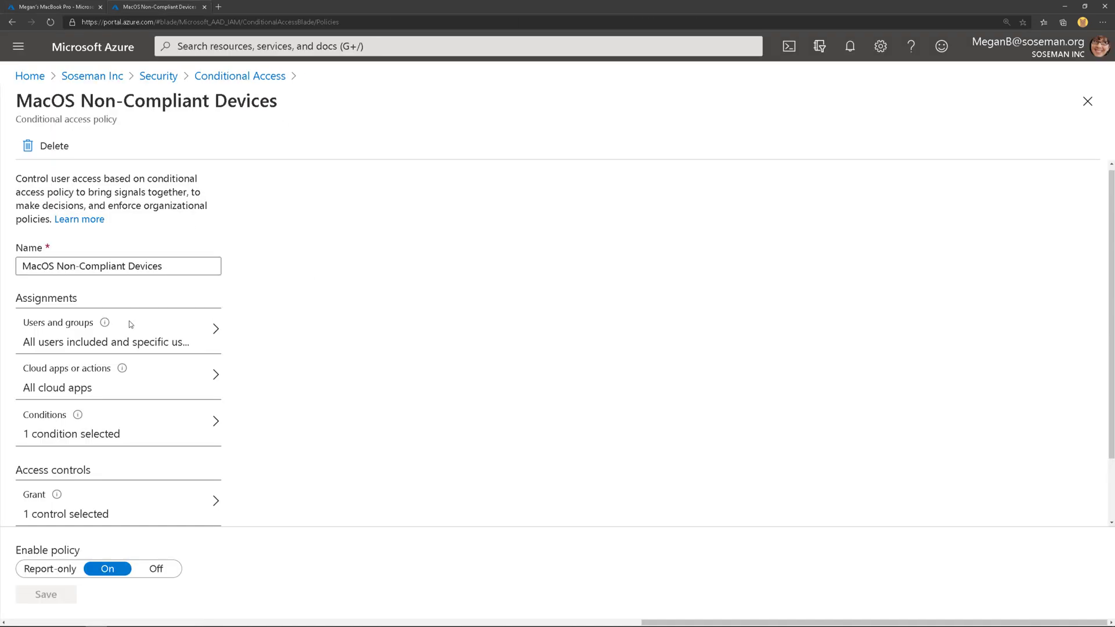
{"action": "left_click", "coordinate": [194, 348]}
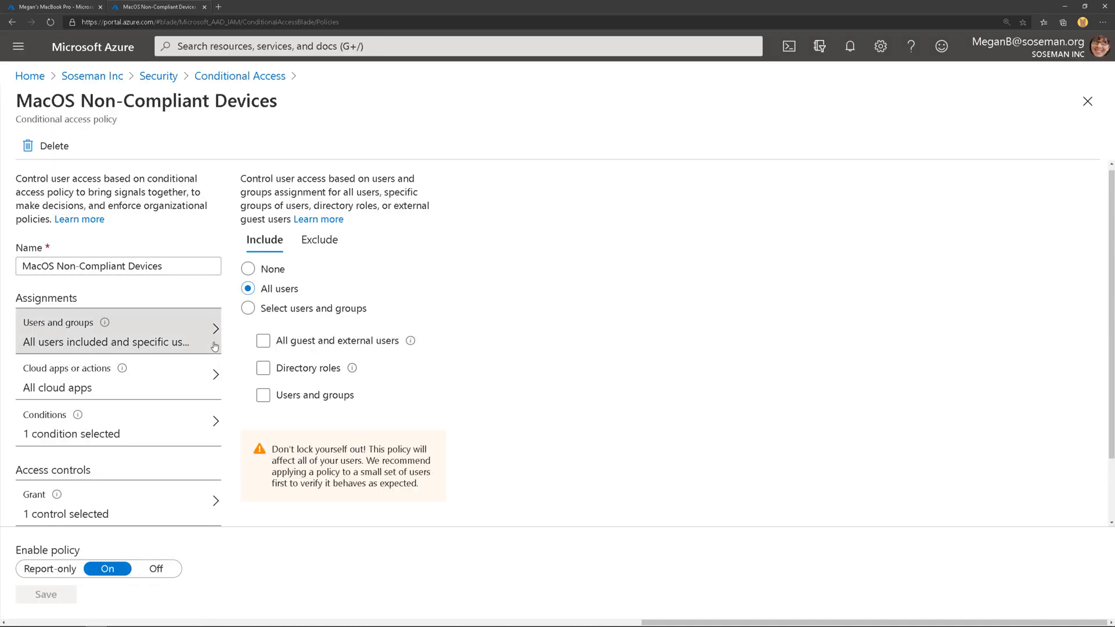
{"action": "left_click", "coordinate": [180, 373]}
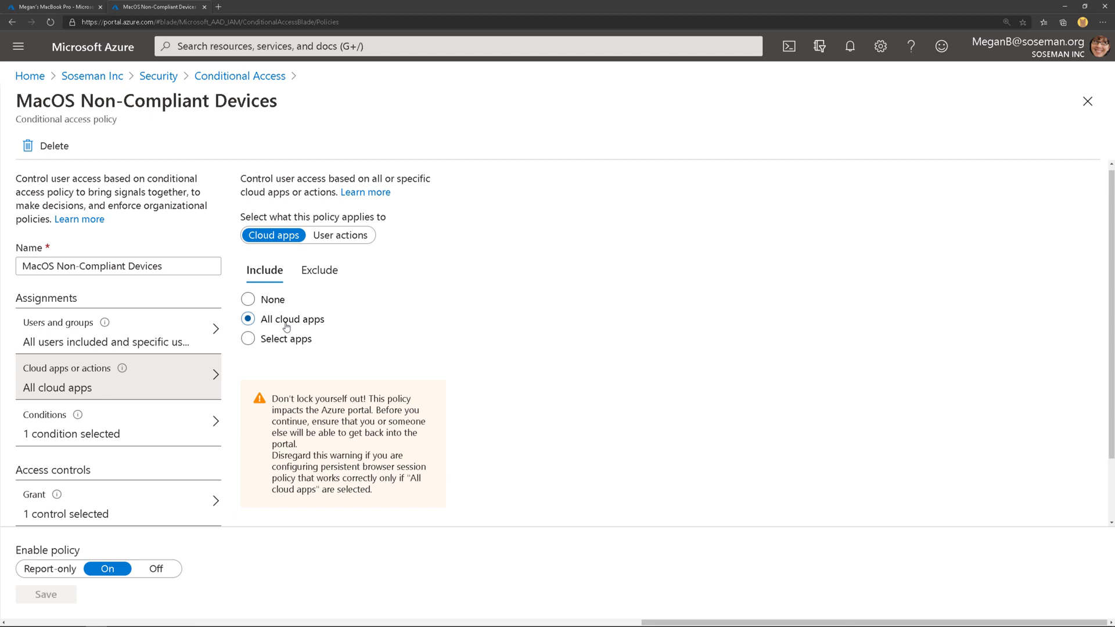
{"action": "left_click", "coordinate": [152, 425]}
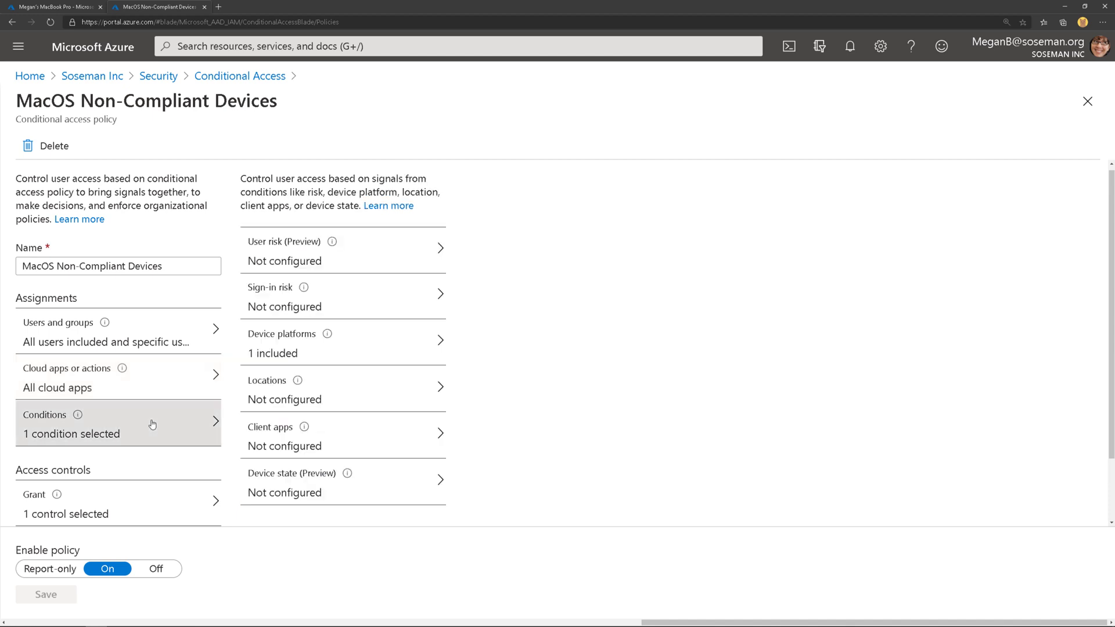
{"action": "left_click", "coordinate": [401, 363]}
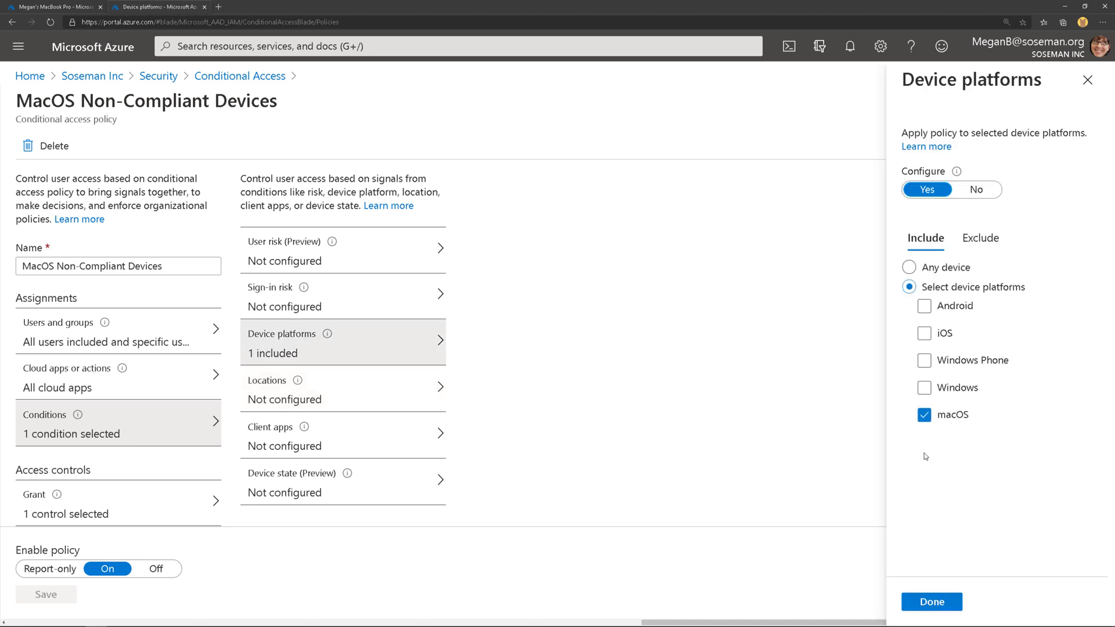
Step: Add multi-factor authentication to the policy's grant requirements
{"action": "left_click", "coordinate": [122, 509]}
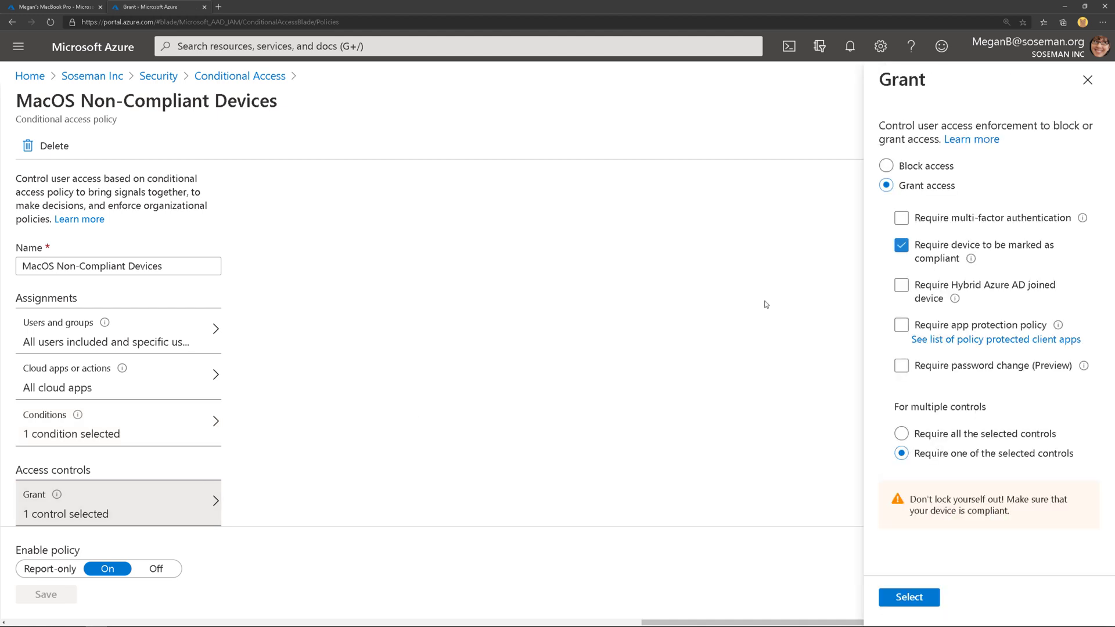
{"action": "left_click", "coordinate": [1020, 220]}
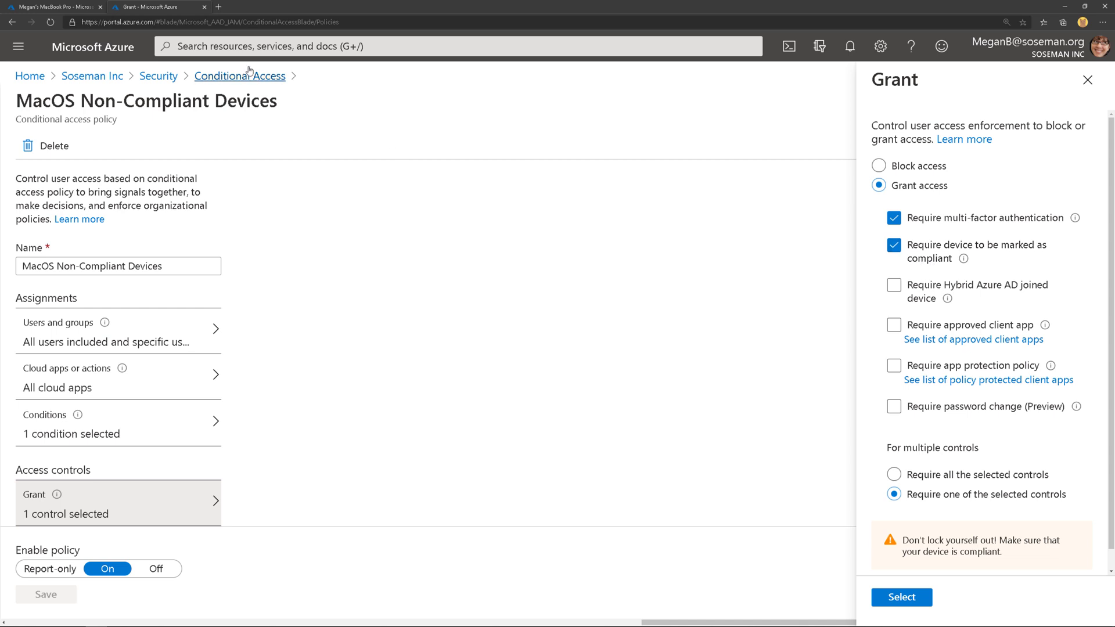
{"action": "left_click", "coordinate": [77, 7]}
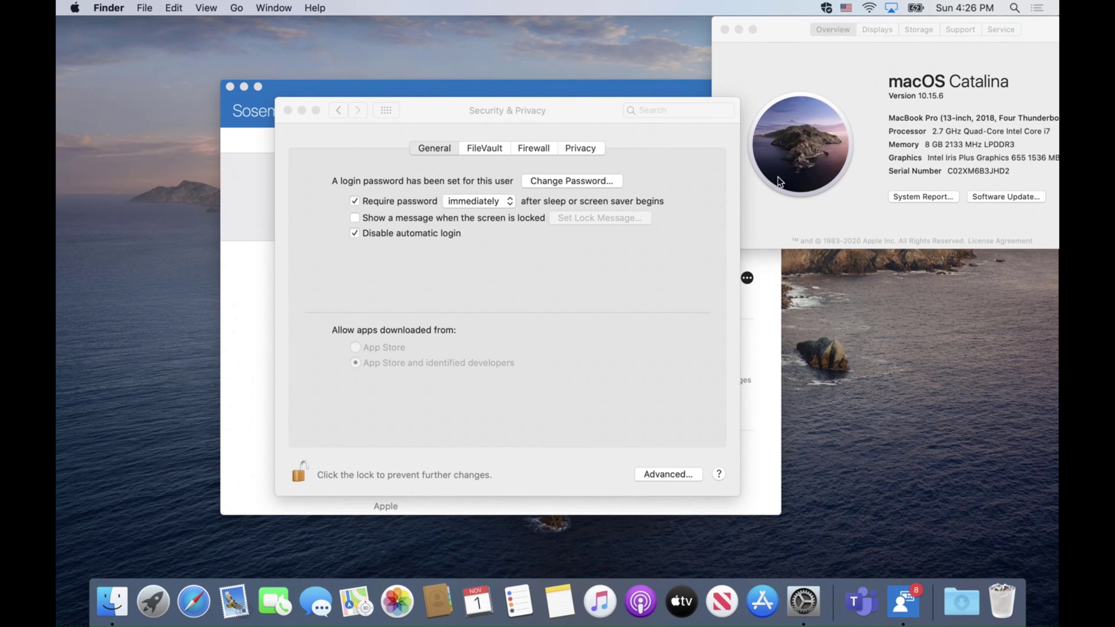
Step: Lock Security & Privacy and confirm FileVault and the firewall are both off
{"action": "left_click", "coordinate": [300, 471]}
{"action": "left_click", "coordinate": [503, 151]}
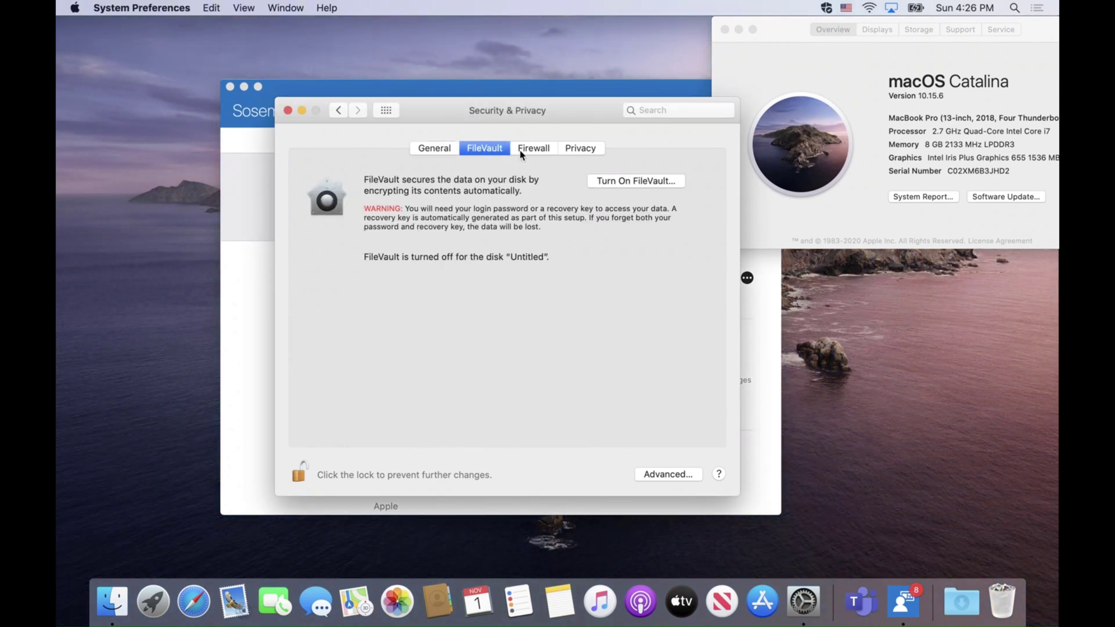
{"action": "left_click", "coordinate": [521, 152]}
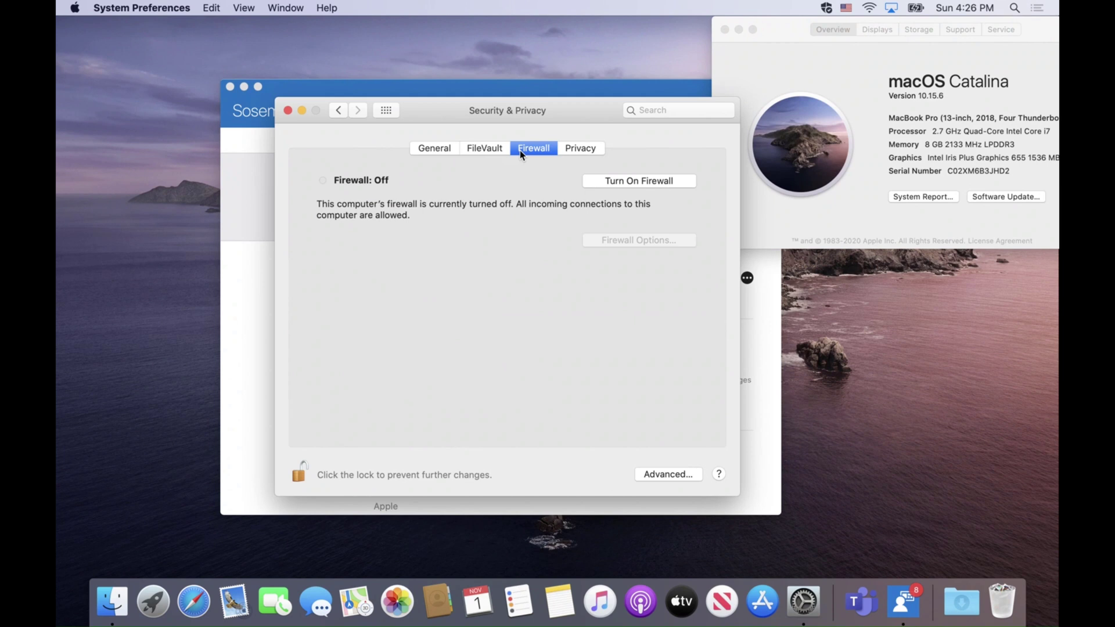
{"action": "left_click", "coordinate": [475, 148]}
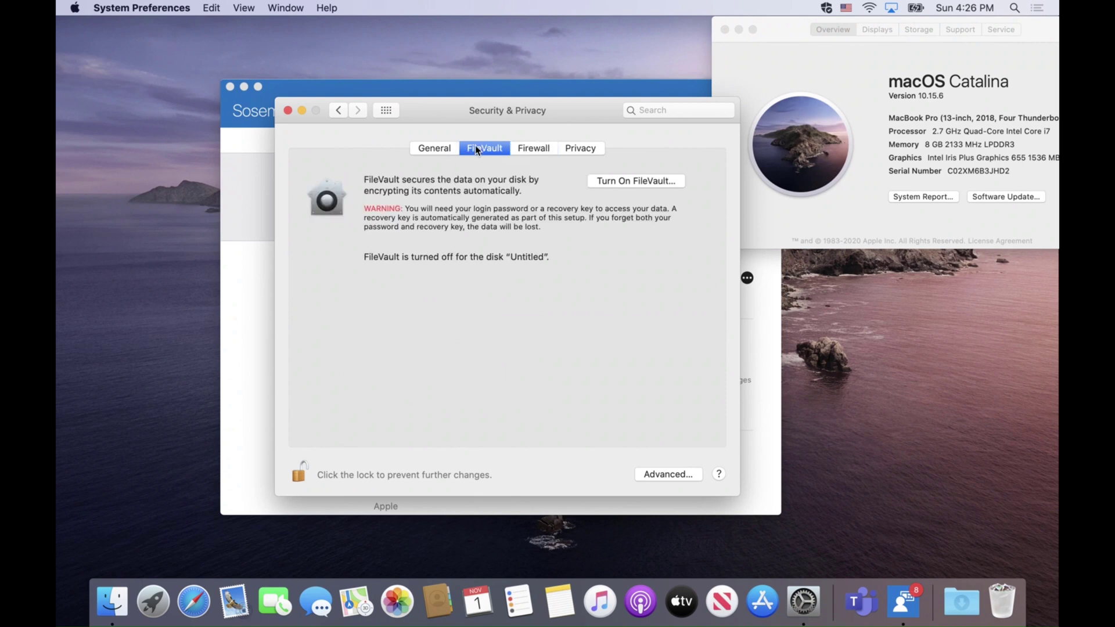
{"action": "left_click", "coordinate": [434, 148]}
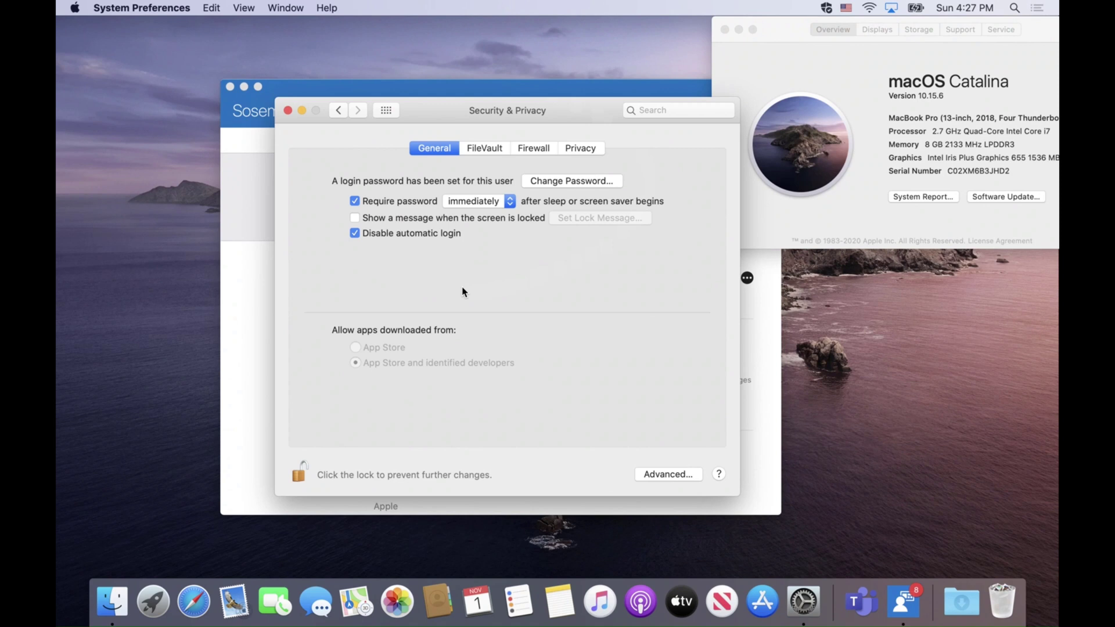
{"action": "left_click", "coordinate": [933, 98]}
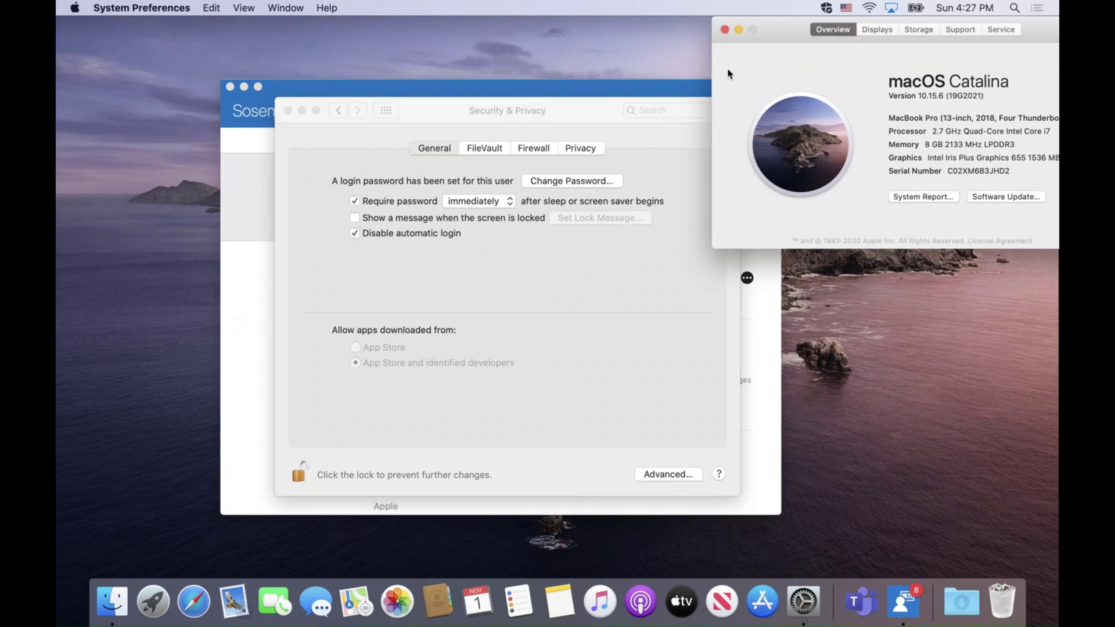
{"action": "left_click", "coordinate": [586, 96]}
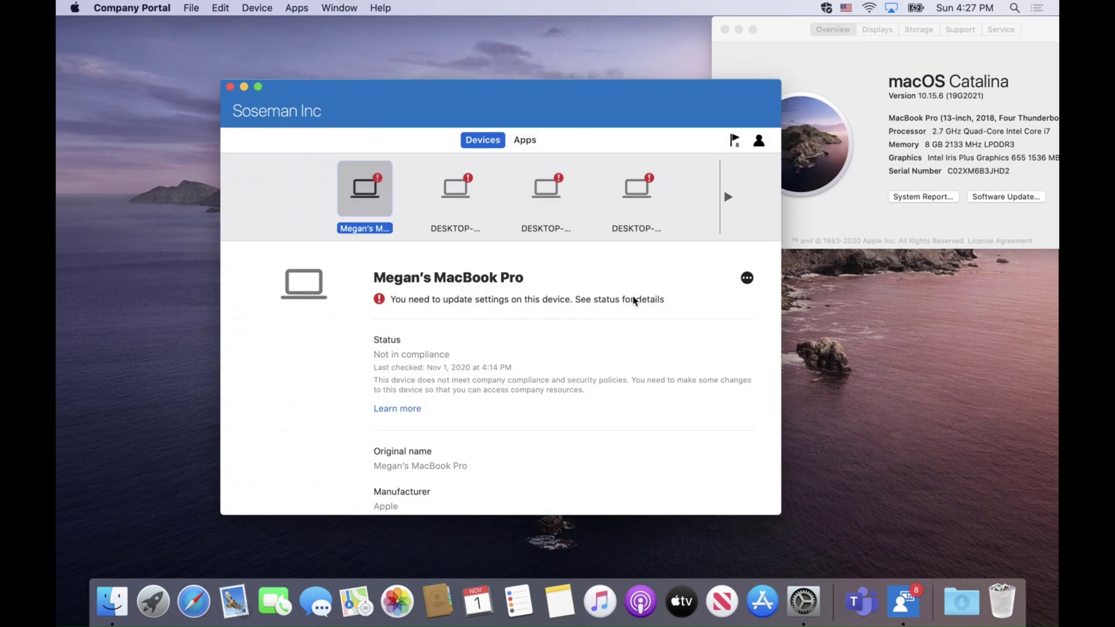
Step: Check Company Portal's required fix, updating macOS to 10.15.7 or later
{"action": "left_click", "coordinate": [746, 278]}
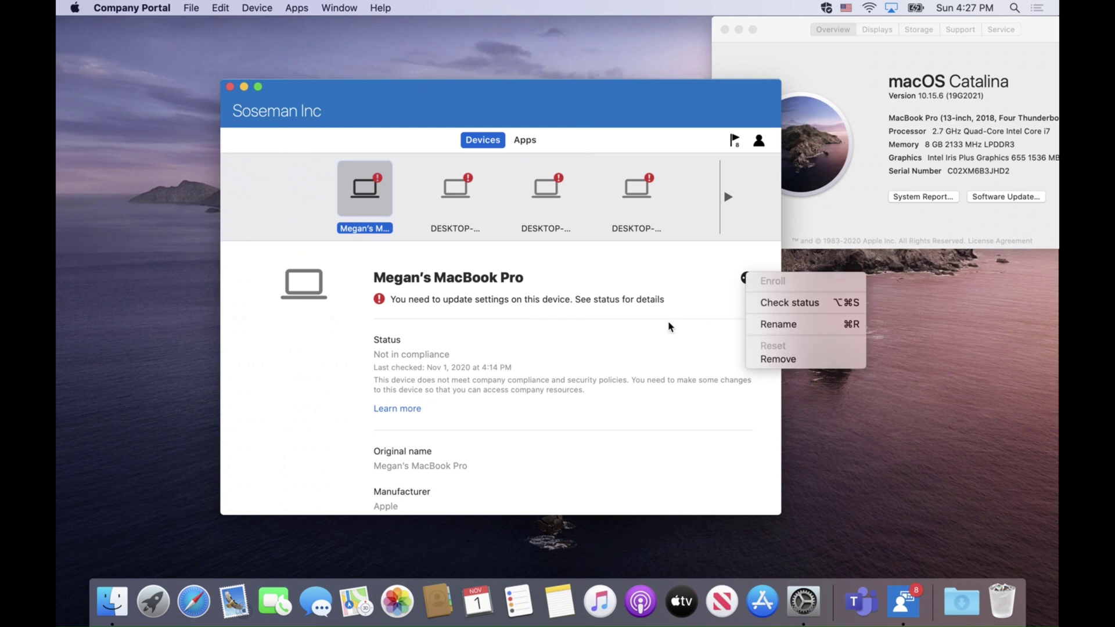
{"action": "left_click", "coordinate": [623, 328]}
{"action": "left_click", "coordinate": [404, 410]}
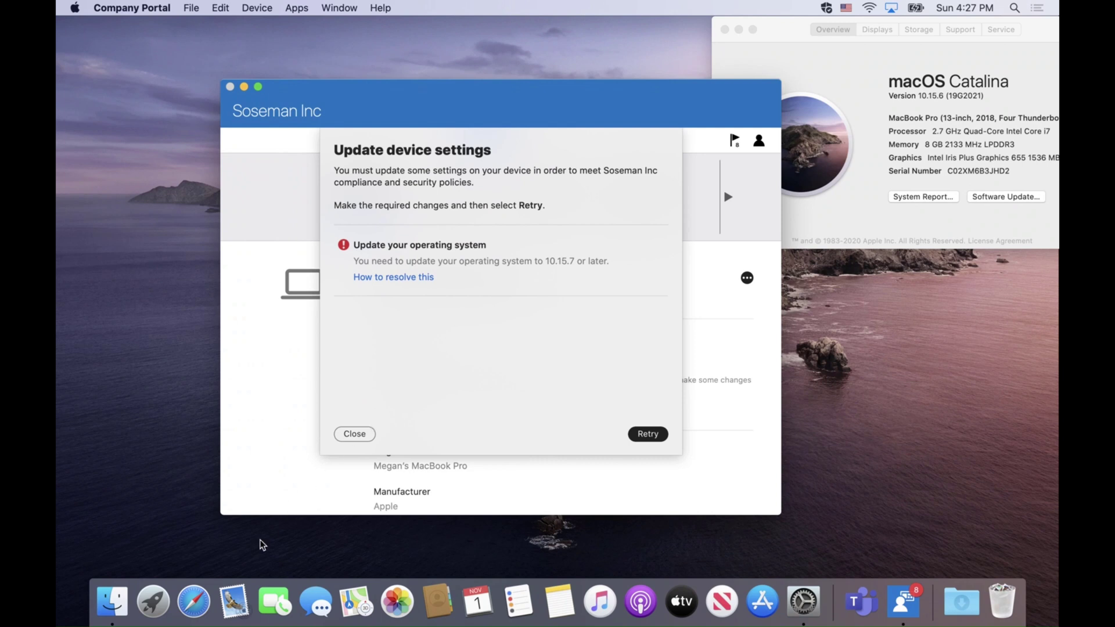
{"action": "left_click", "coordinate": [205, 597]}
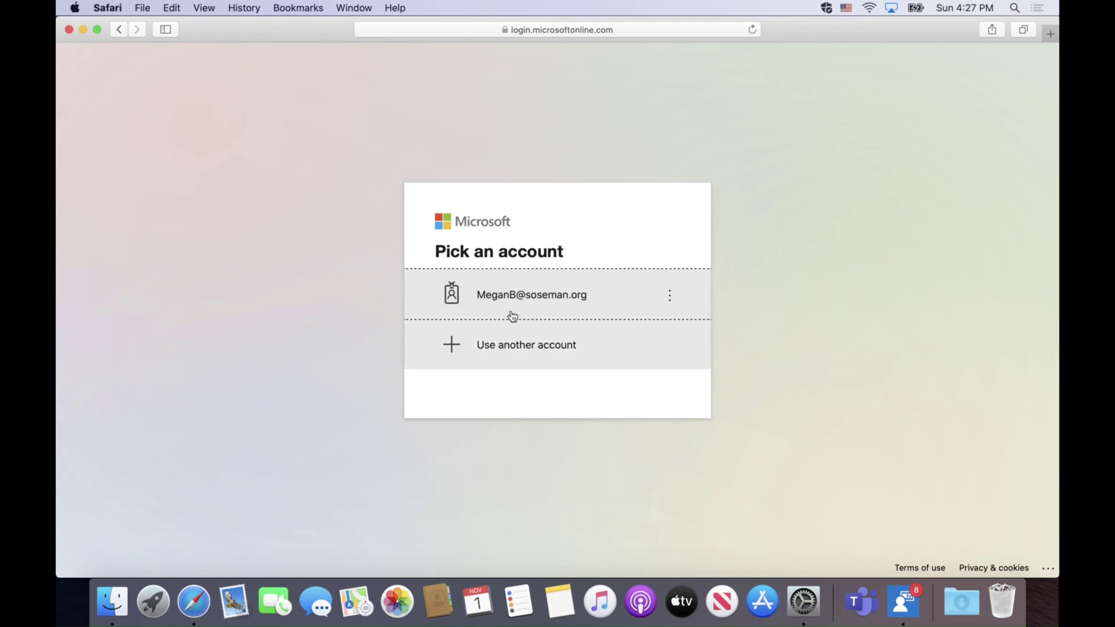
Step: Sign in to the work account in Safari using the AutoFilled saved password
{"action": "left_click", "coordinate": [520, 294]}
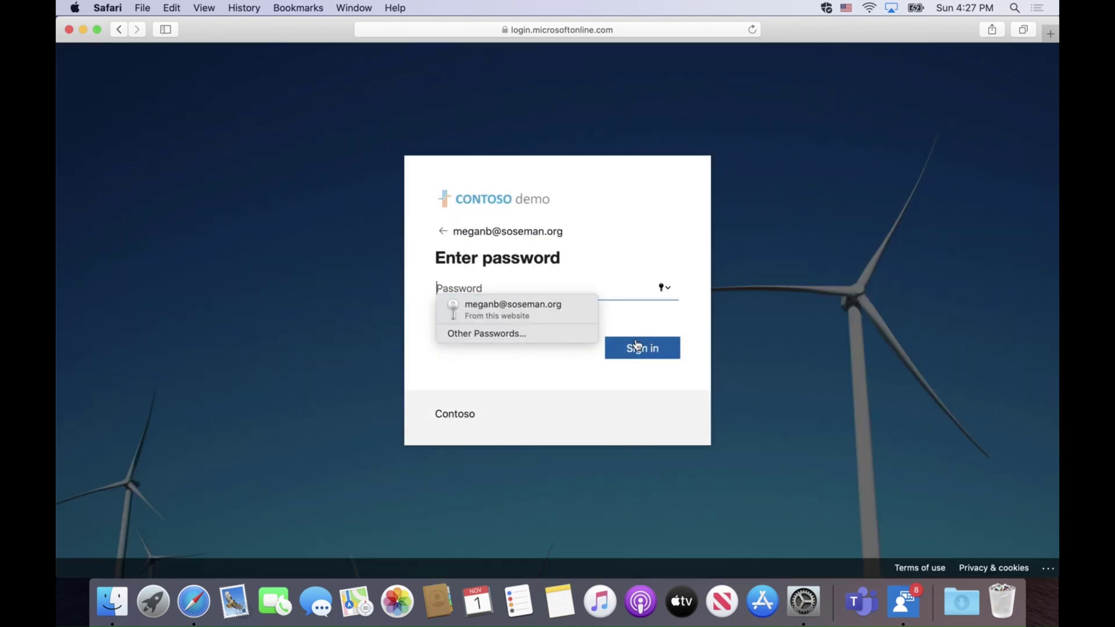
{"action": "left_click", "coordinate": [542, 306]}
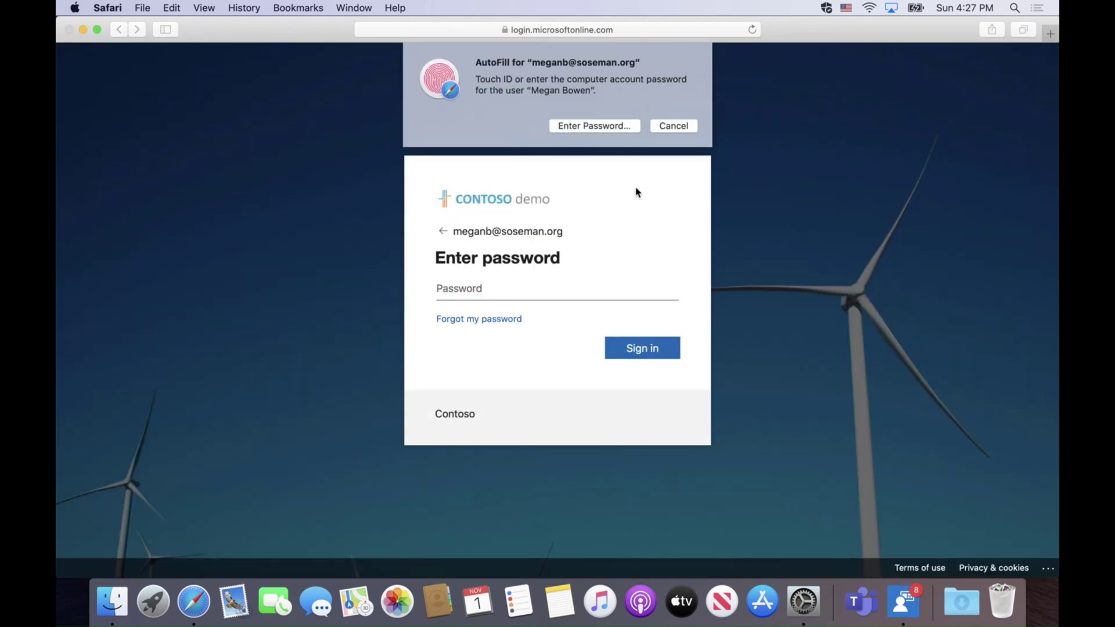
{"action": "left_click", "coordinate": [658, 356]}
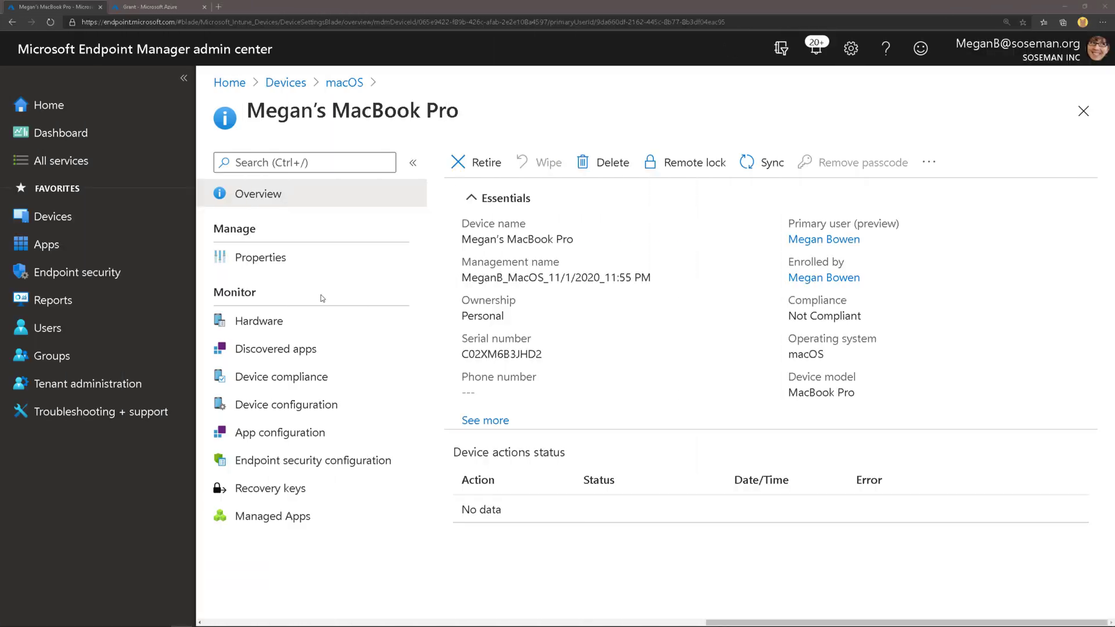
{"action": "left_click", "coordinate": [124, 225]}
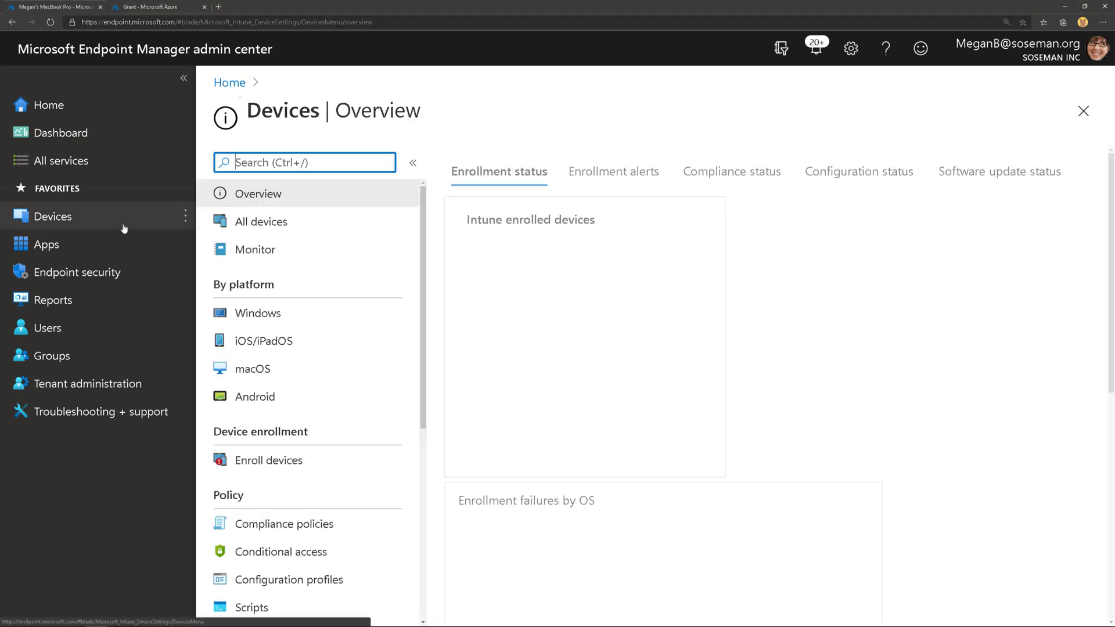
{"action": "left_click", "coordinate": [346, 523]}
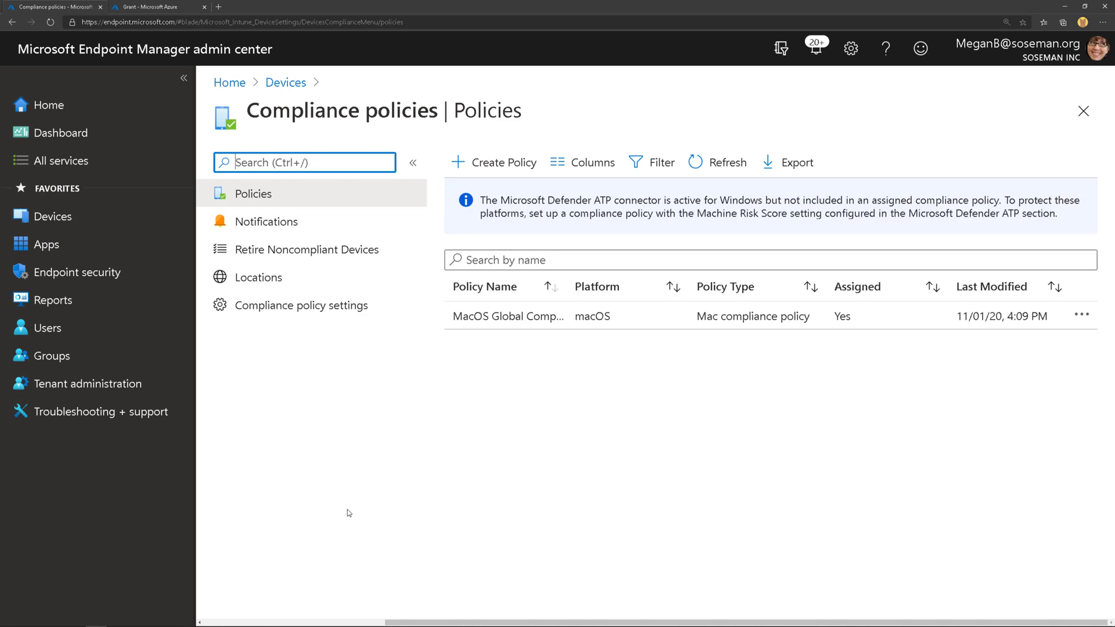
{"action": "left_click", "coordinate": [577, 320]}
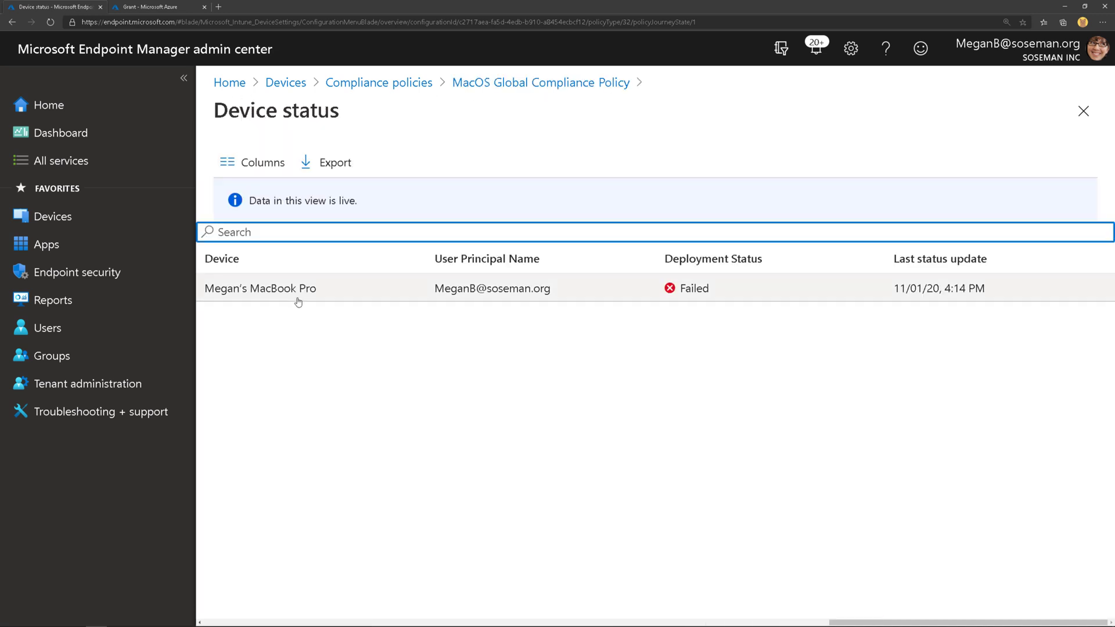
{"action": "left_click", "coordinate": [297, 300]}
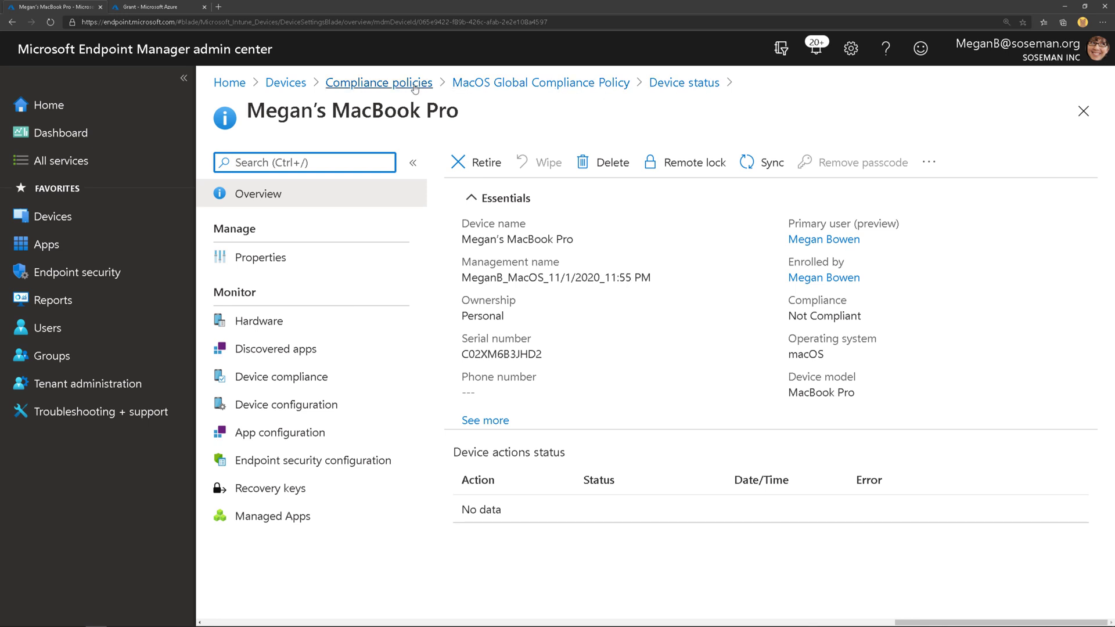
{"action": "left_click", "coordinate": [393, 84]}
Step: Review the policy's device, user and per-setting status reports
{"action": "left_click", "coordinate": [508, 315]}
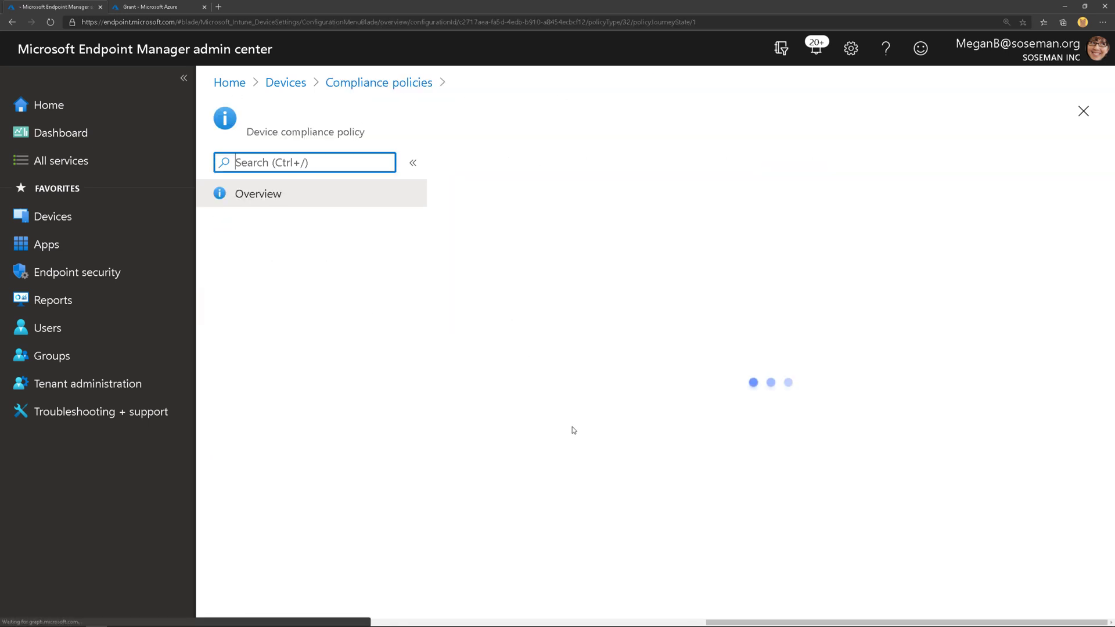
{"action": "left_click", "coordinate": [357, 324]}
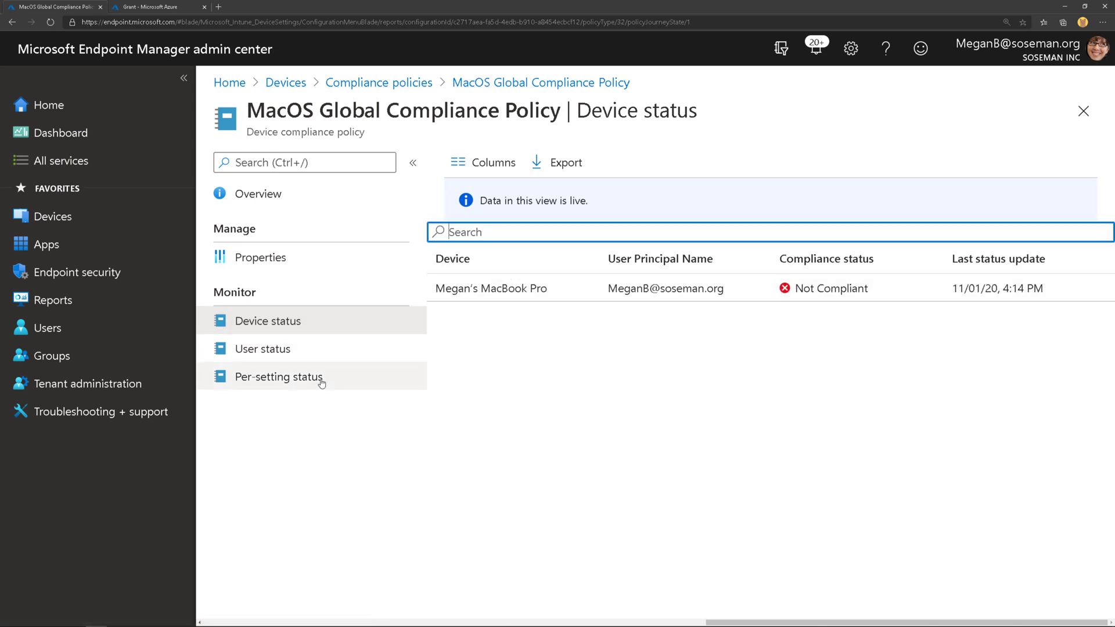
{"action": "left_click", "coordinate": [320, 351]}
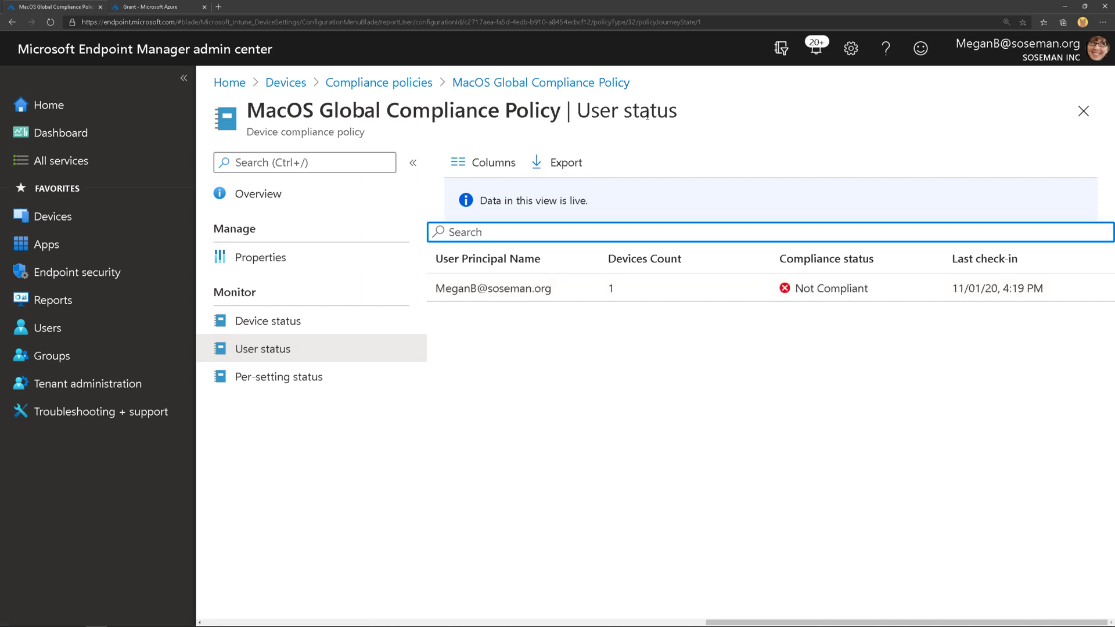
{"action": "left_click", "coordinate": [279, 379]}
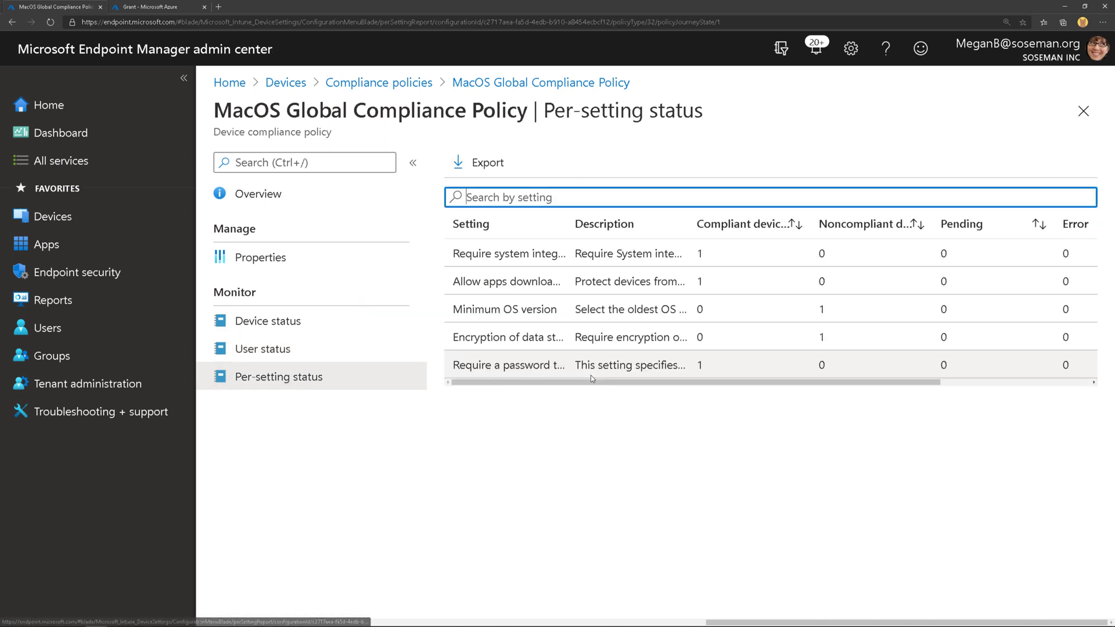
Step: Widen the device count columns and highlight the Minimum OS version and encryption settings
{"action": "left_click_drag", "start_coordinate": [932, 224], "coordinate": [992, 225]}
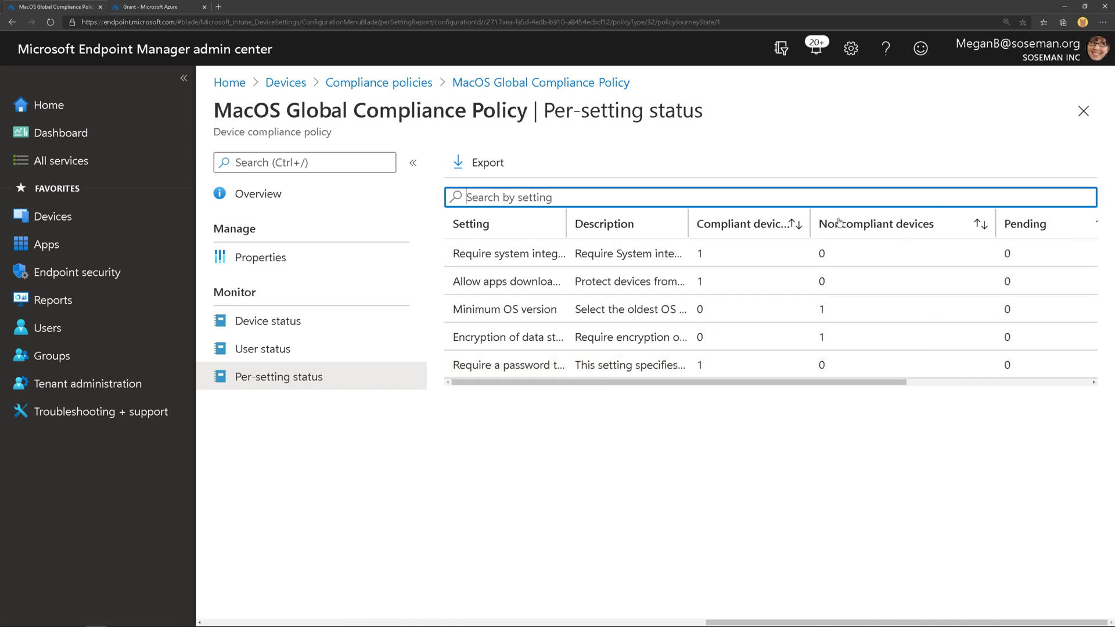
{"action": "left_click_drag", "start_coordinate": [810, 224], "coordinate": [850, 224]}
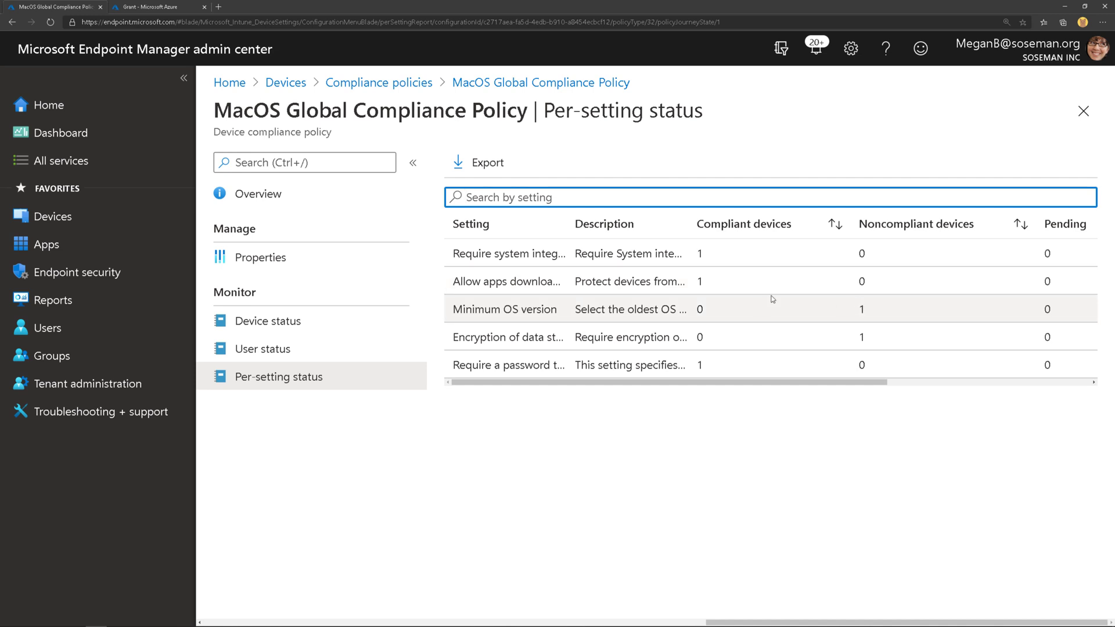
{"action": "left_click_drag", "start_coordinate": [475, 309], "coordinate": [581, 309]}
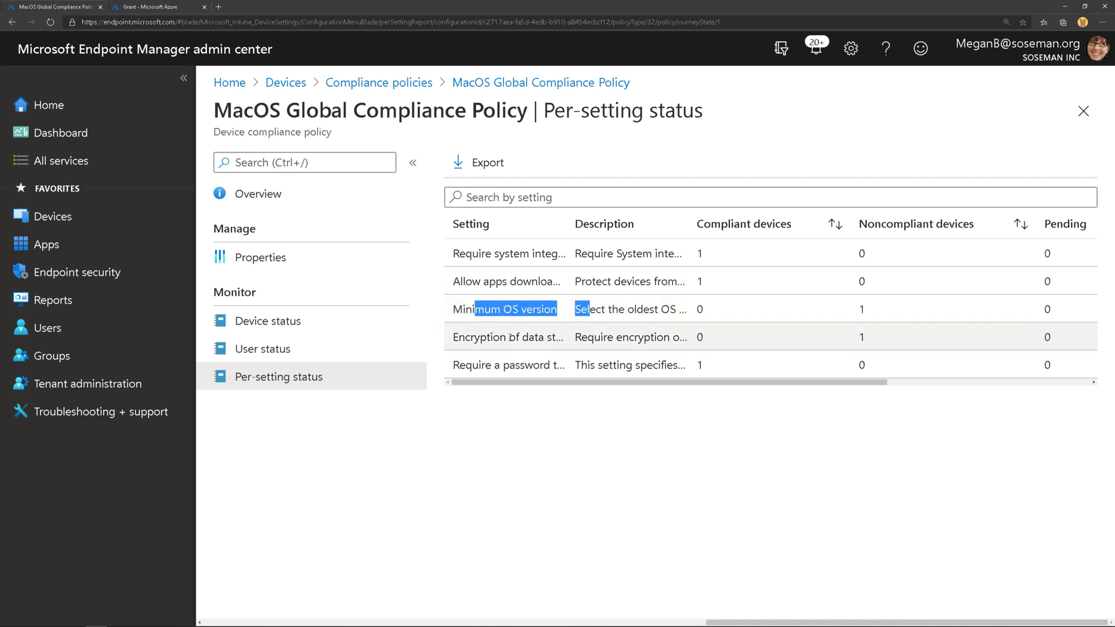
{"action": "left_click_drag", "start_coordinate": [509, 337], "coordinate": [581, 337]}
{"action": "left_click", "coordinate": [866, 479]}
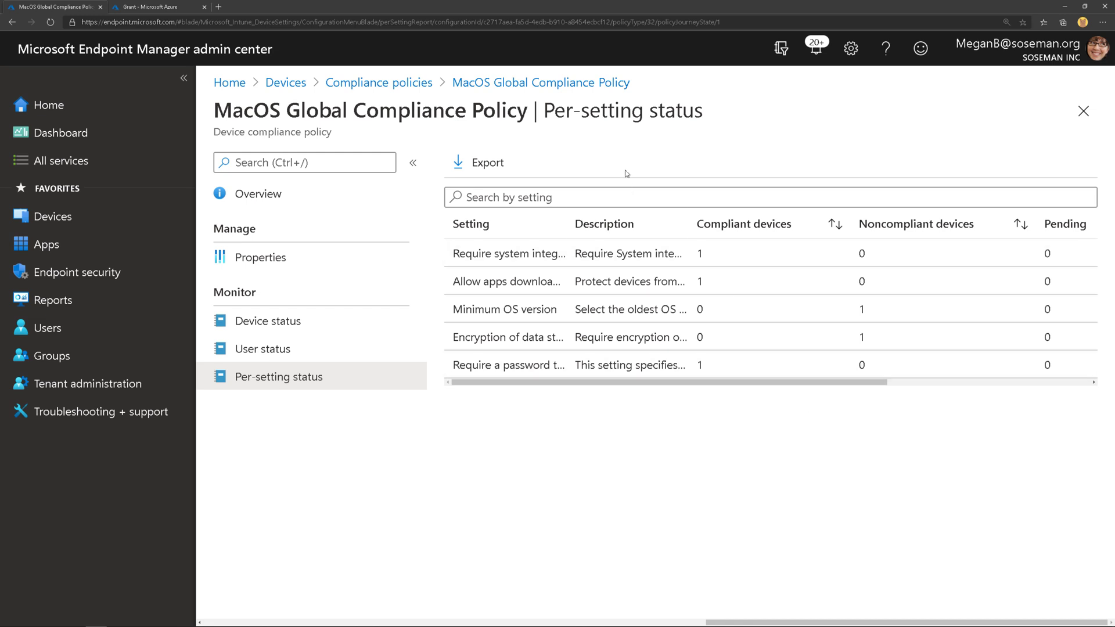
Step: Show the policy's Properties: minimum OS 10.15.7, password and encryption required
{"action": "left_click", "coordinate": [335, 259]}
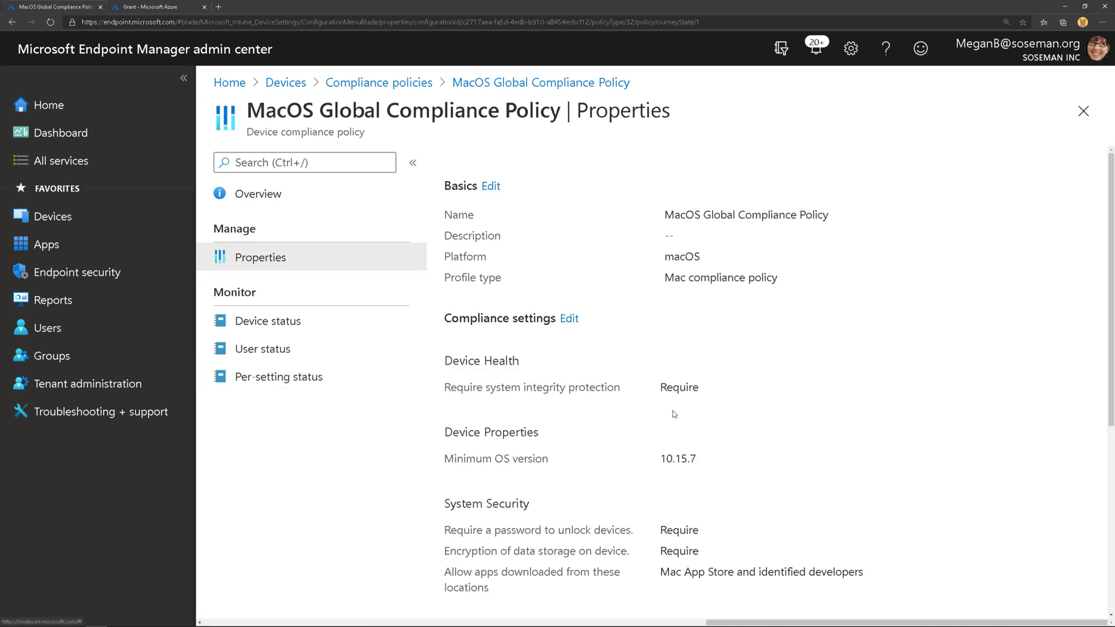
{"action": "scroll", "coordinate": [694, 417], "scroll_direction": "down", "scroll_amount": 3}
{"action": "scroll", "coordinate": [696, 416], "scroll_direction": "up", "scroll_amount": 3}
Step: Open the Devices configuration profiles list with its macOS MDATP profiles
{"action": "left_click", "coordinate": [293, 86]}
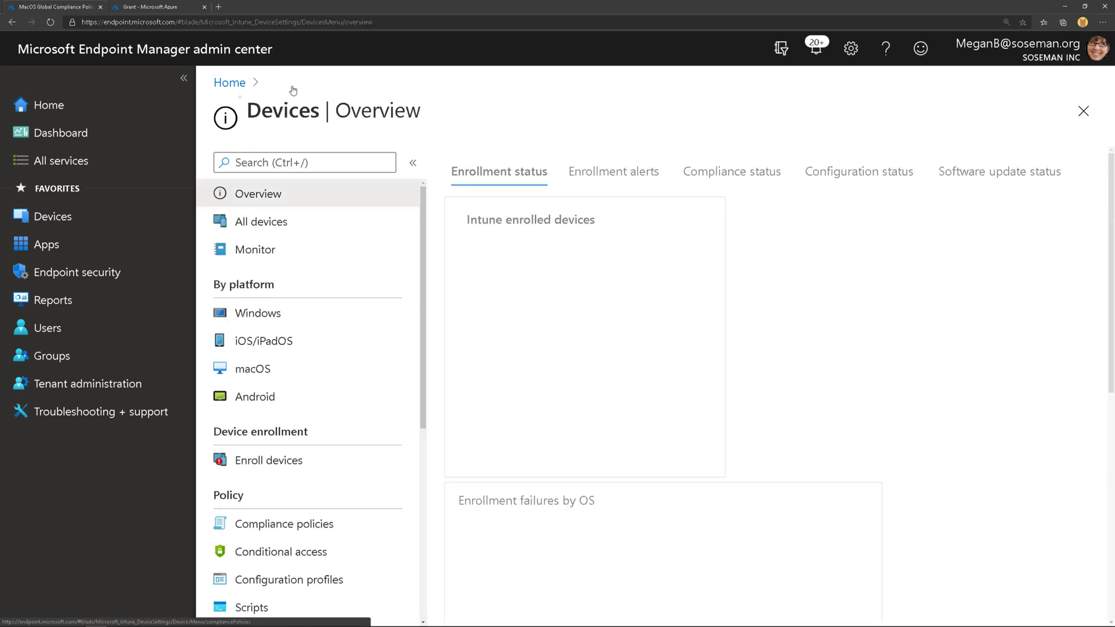
{"action": "left_click", "coordinate": [329, 574]}
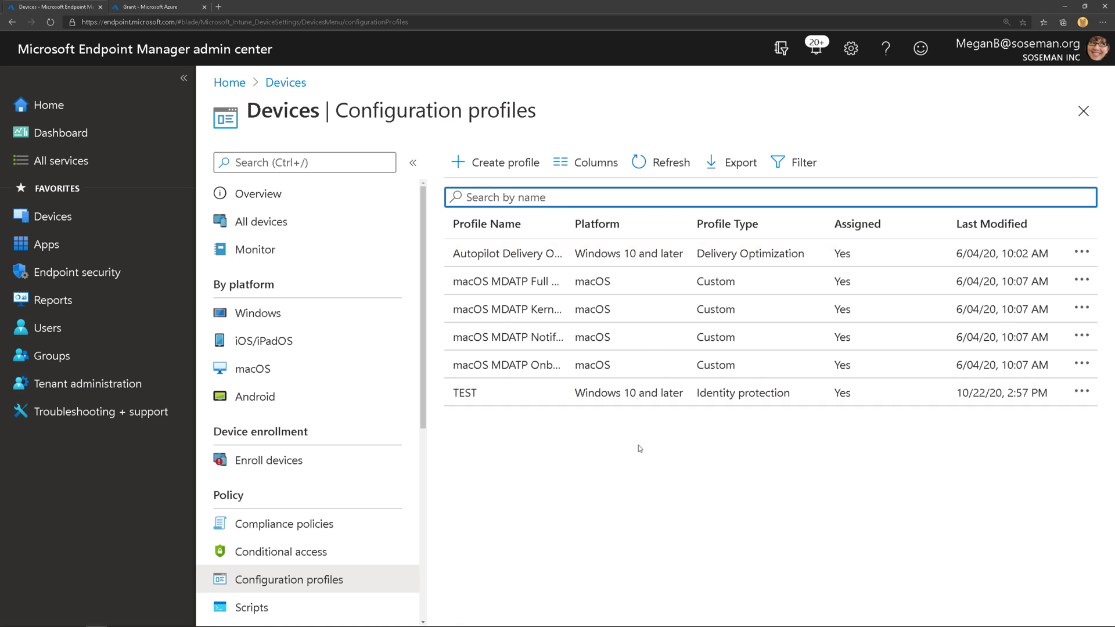